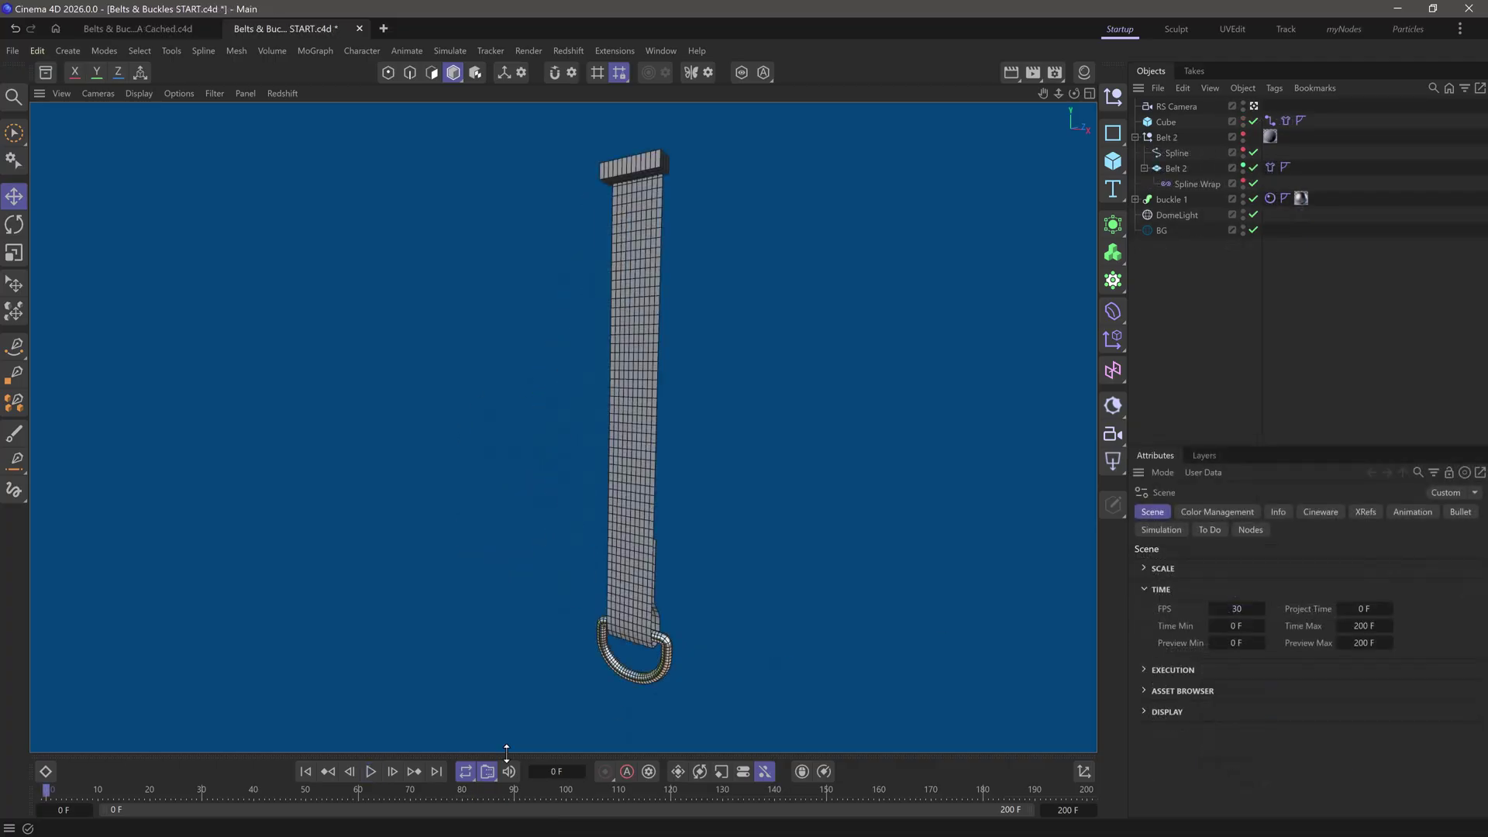
- Play the start of the belt simulation, review the belt, spline and buckle objects, and return to frame 0
click(371, 771)
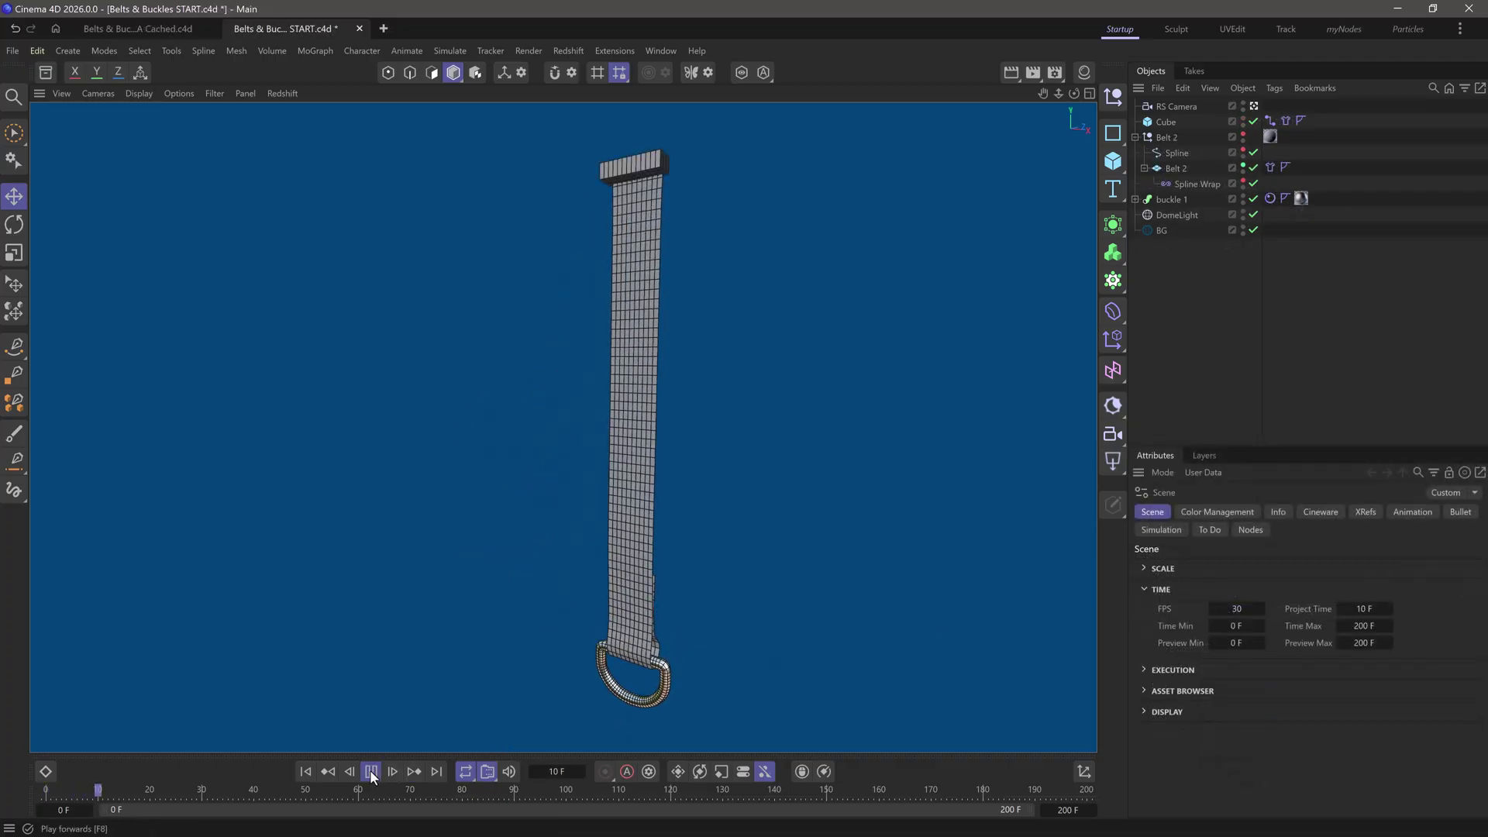
click(371, 772)
click(1172, 169)
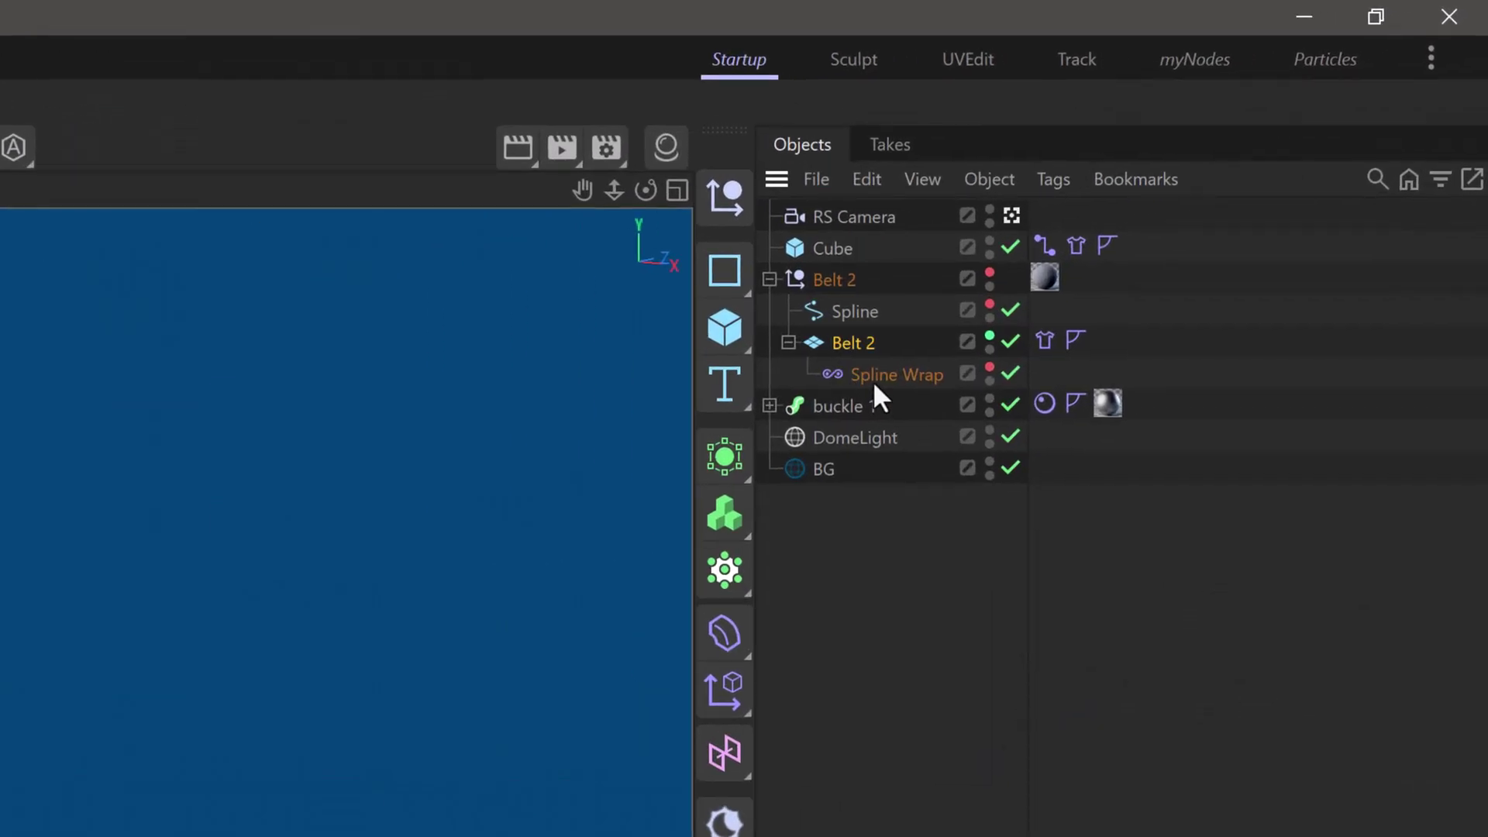
click(1160, 201)
click(1159, 167)
click(988, 304)
alt+drag(790, 343, 605, 310)
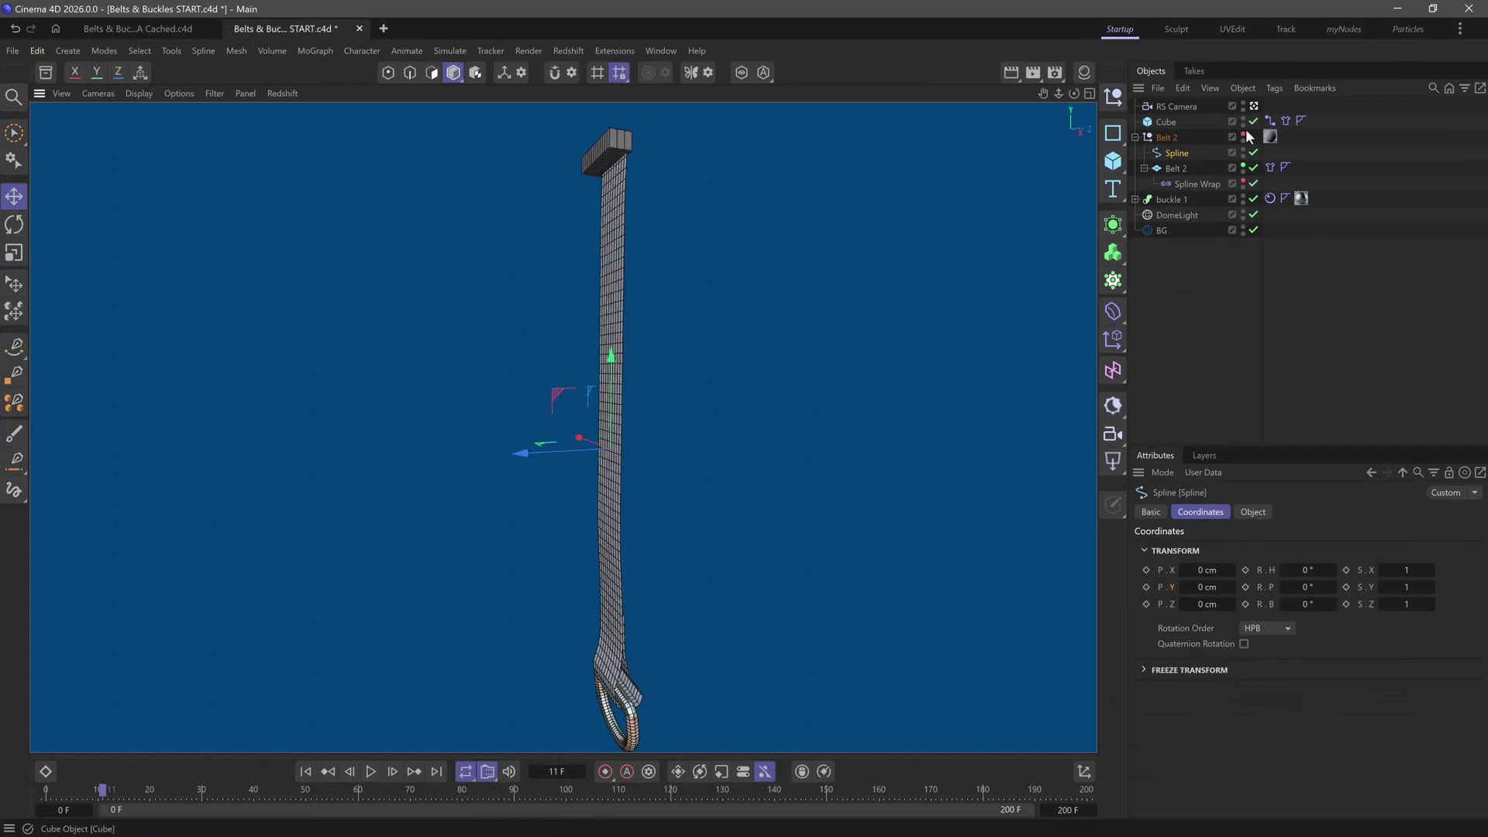
click(1251, 137)
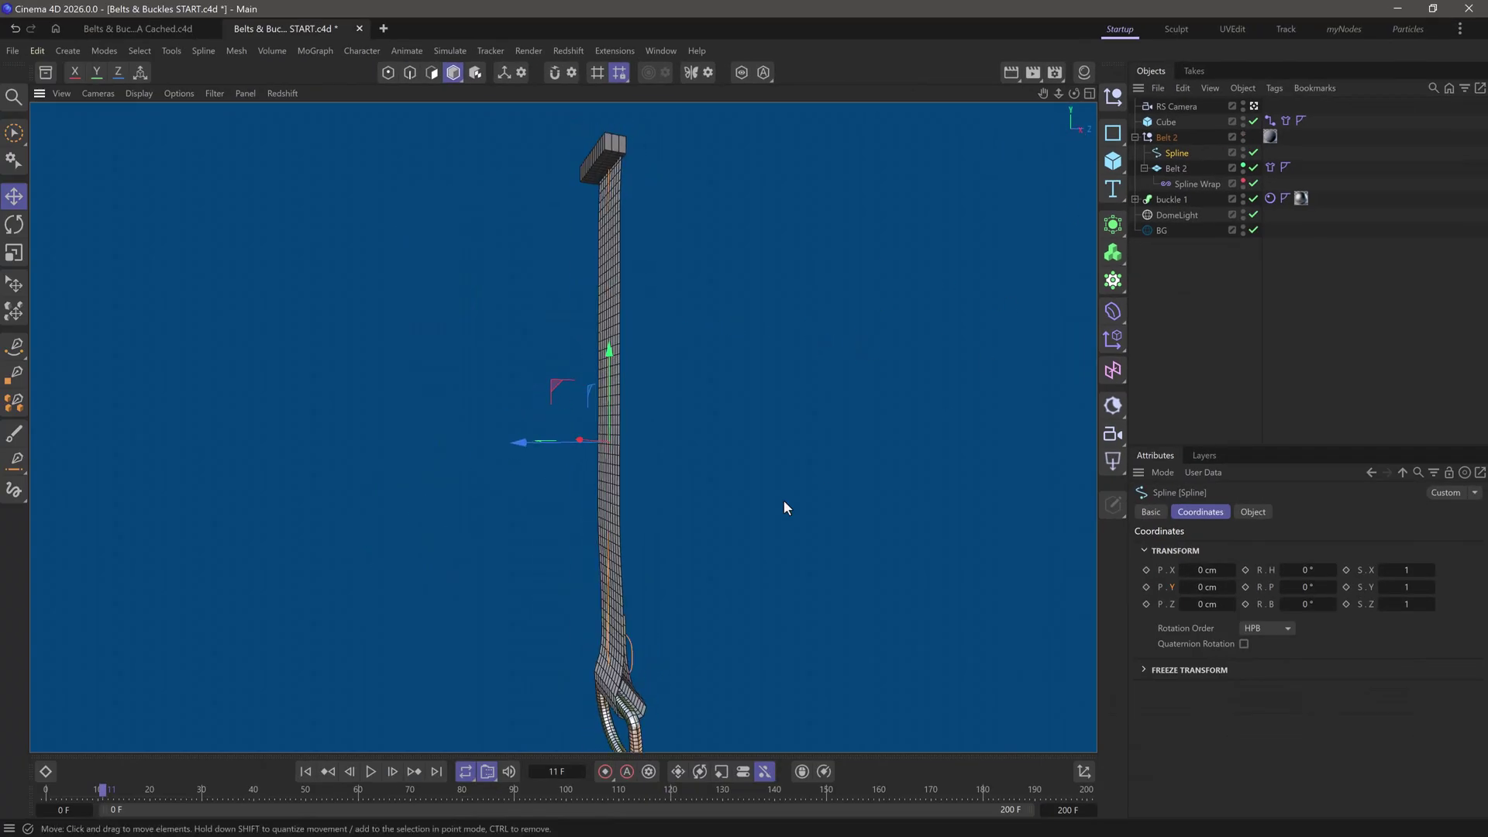
click(307, 772)
- Examine from the side how the belt's lower end loops around the D-ring buckle
click(626, 655)
alt+middle_drag(618, 644, 634, 639)
alt+right_drag(648, 676, 675, 610)
alt+drag(676, 610, 682, 616)
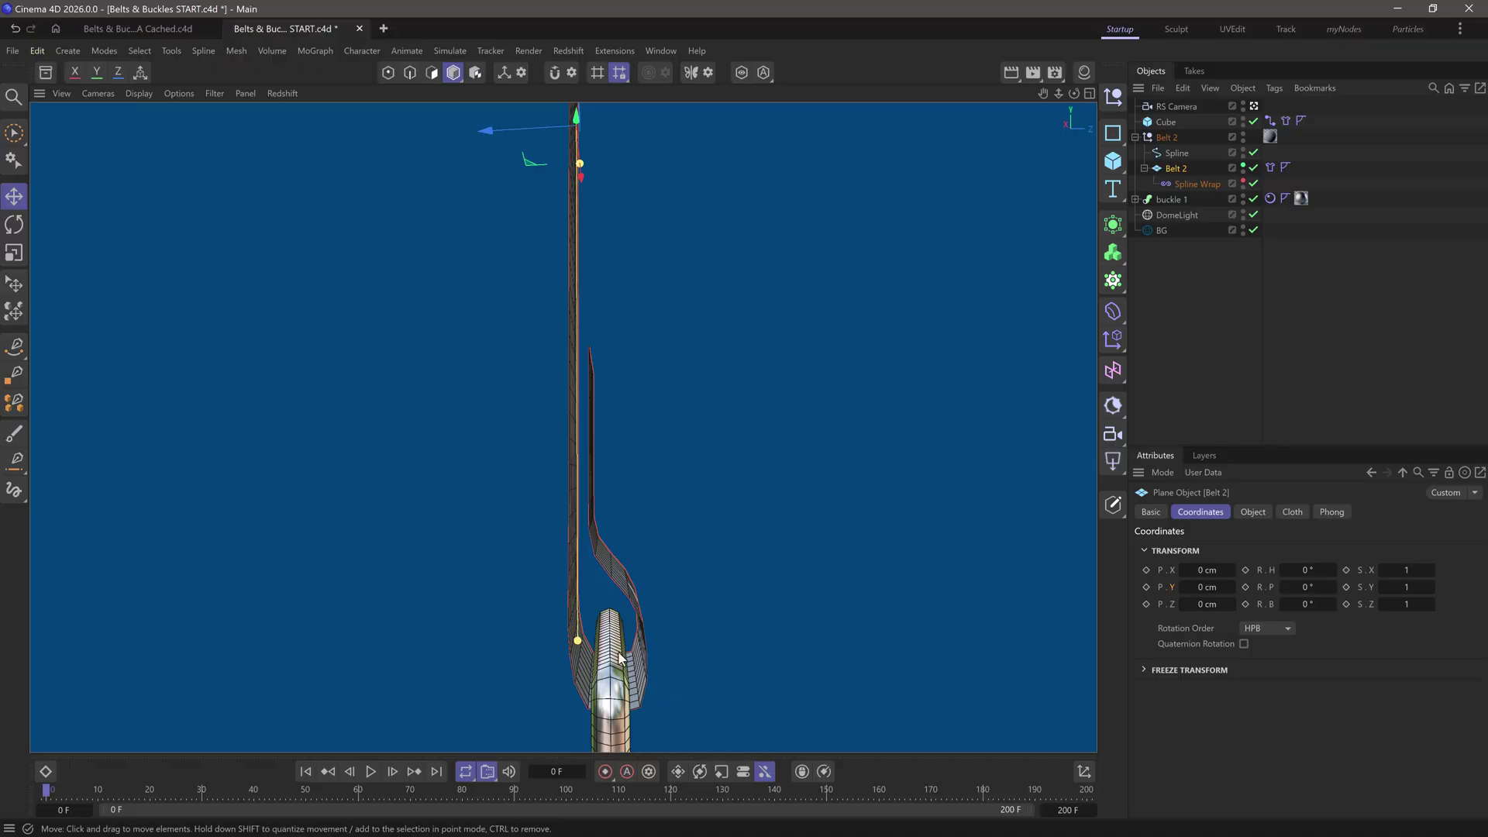
alt+drag(609, 649, 617, 458)
alt+right_drag(617, 454, 551, 462)
alt+middle_drag(616, 405, 609, 477)
alt+drag(607, 476, 666, 469)
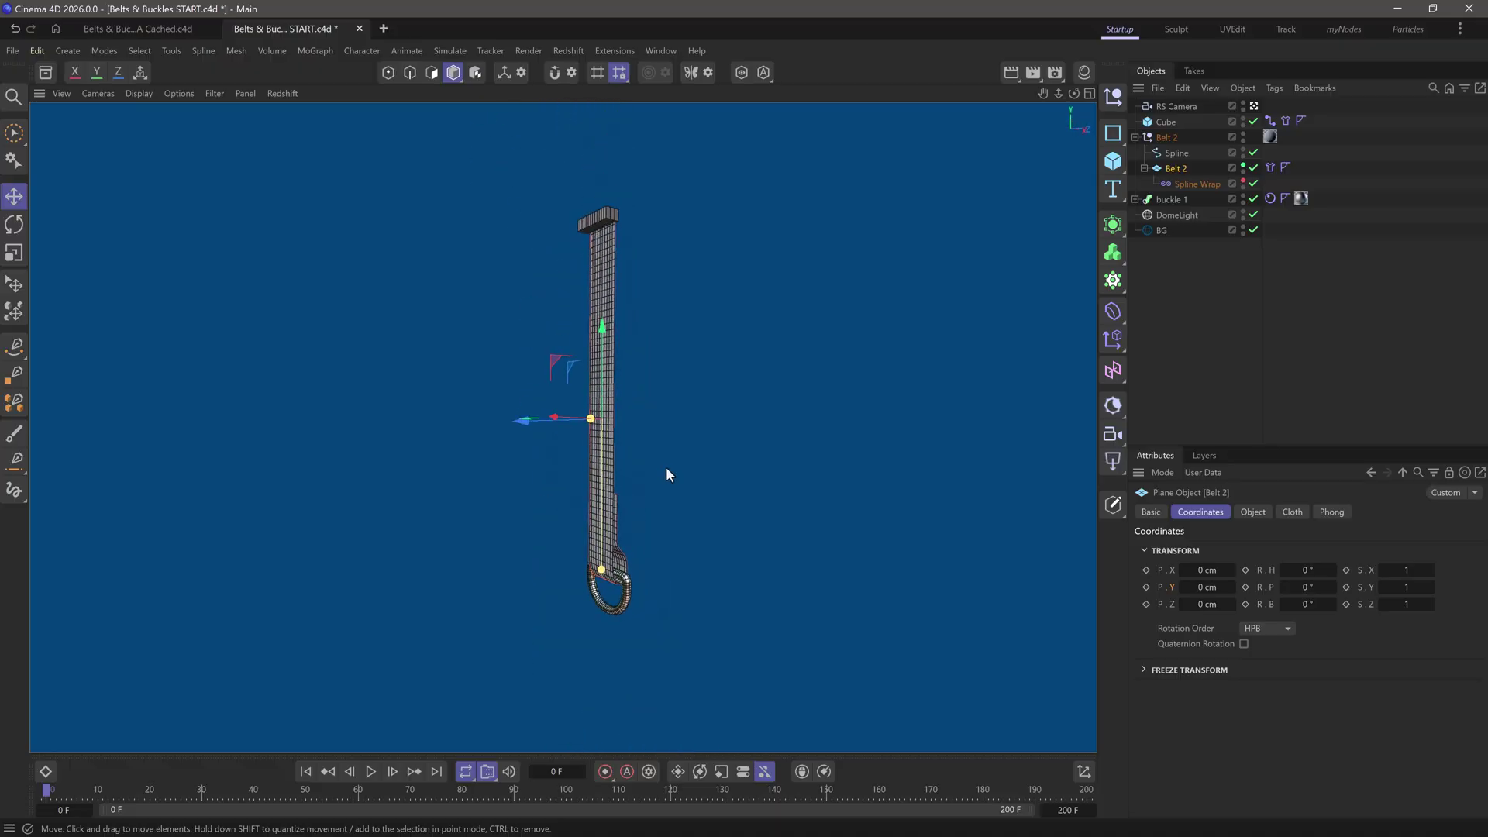
- Review buckle 1's rigid body collision settings and test the simulation, returning to frame 0
click(1174, 199)
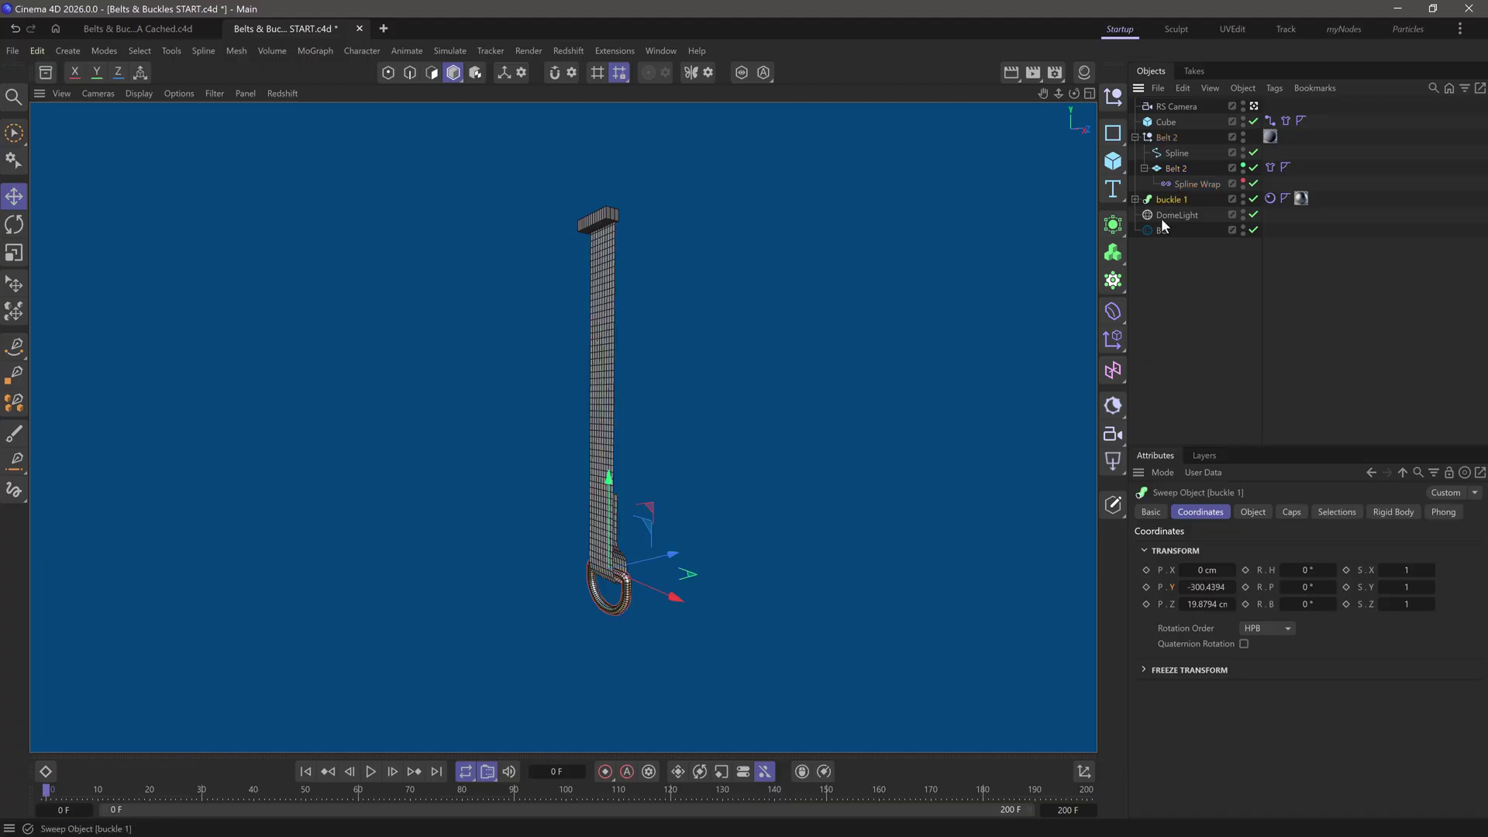
click(1271, 199)
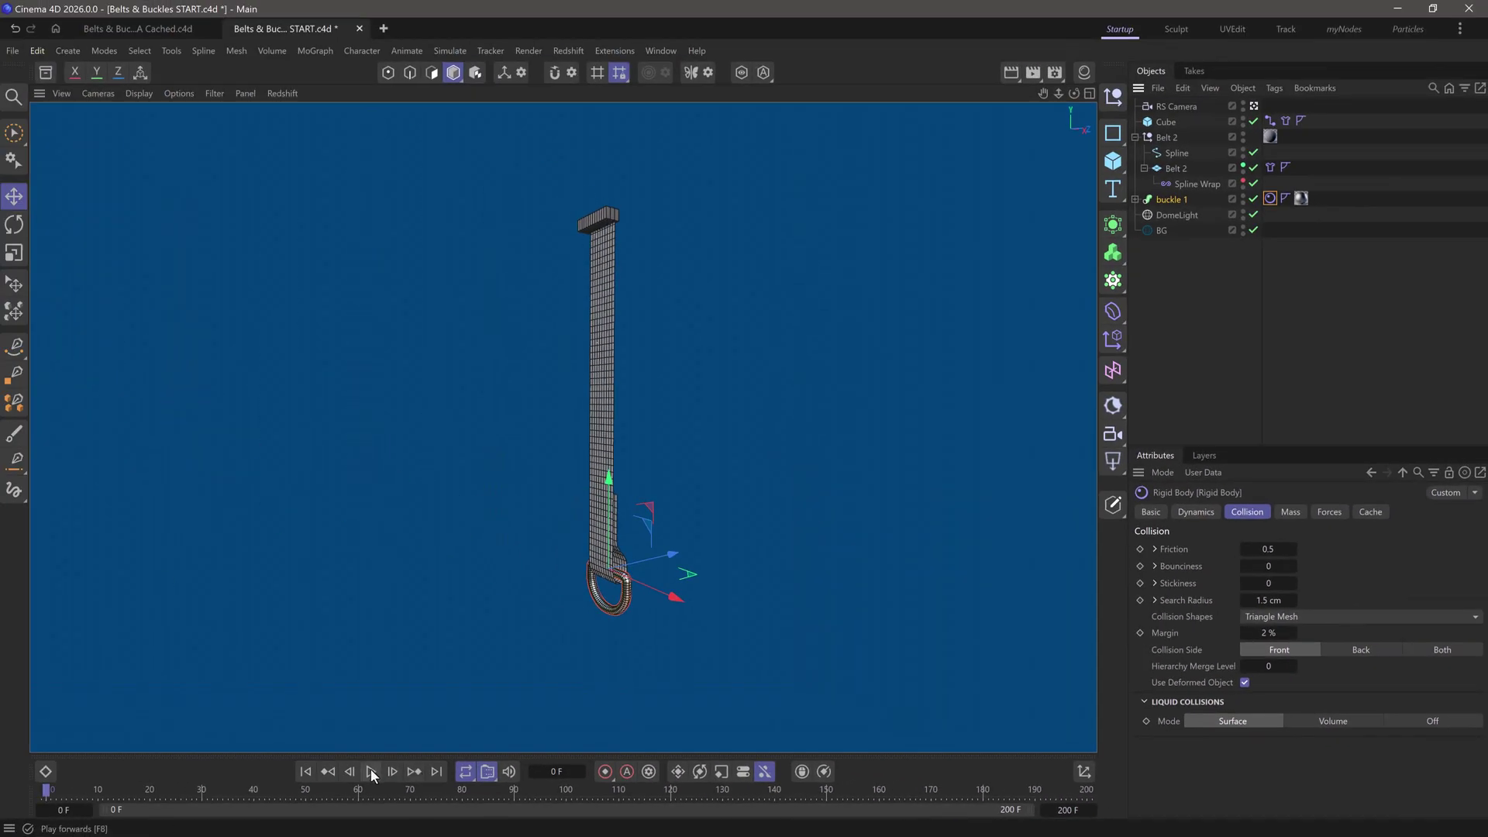
click(372, 771)
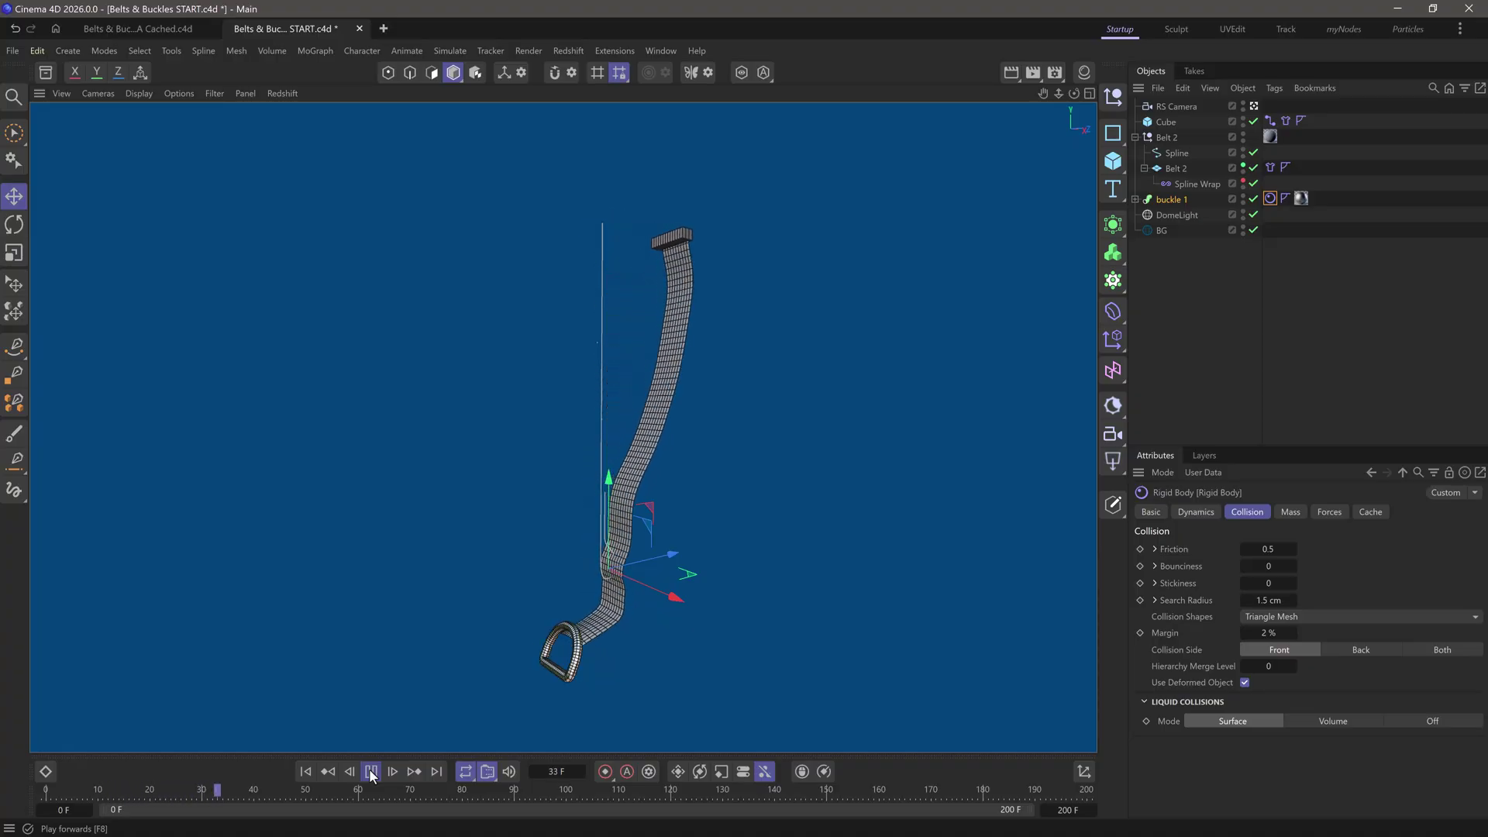
click(371, 771)
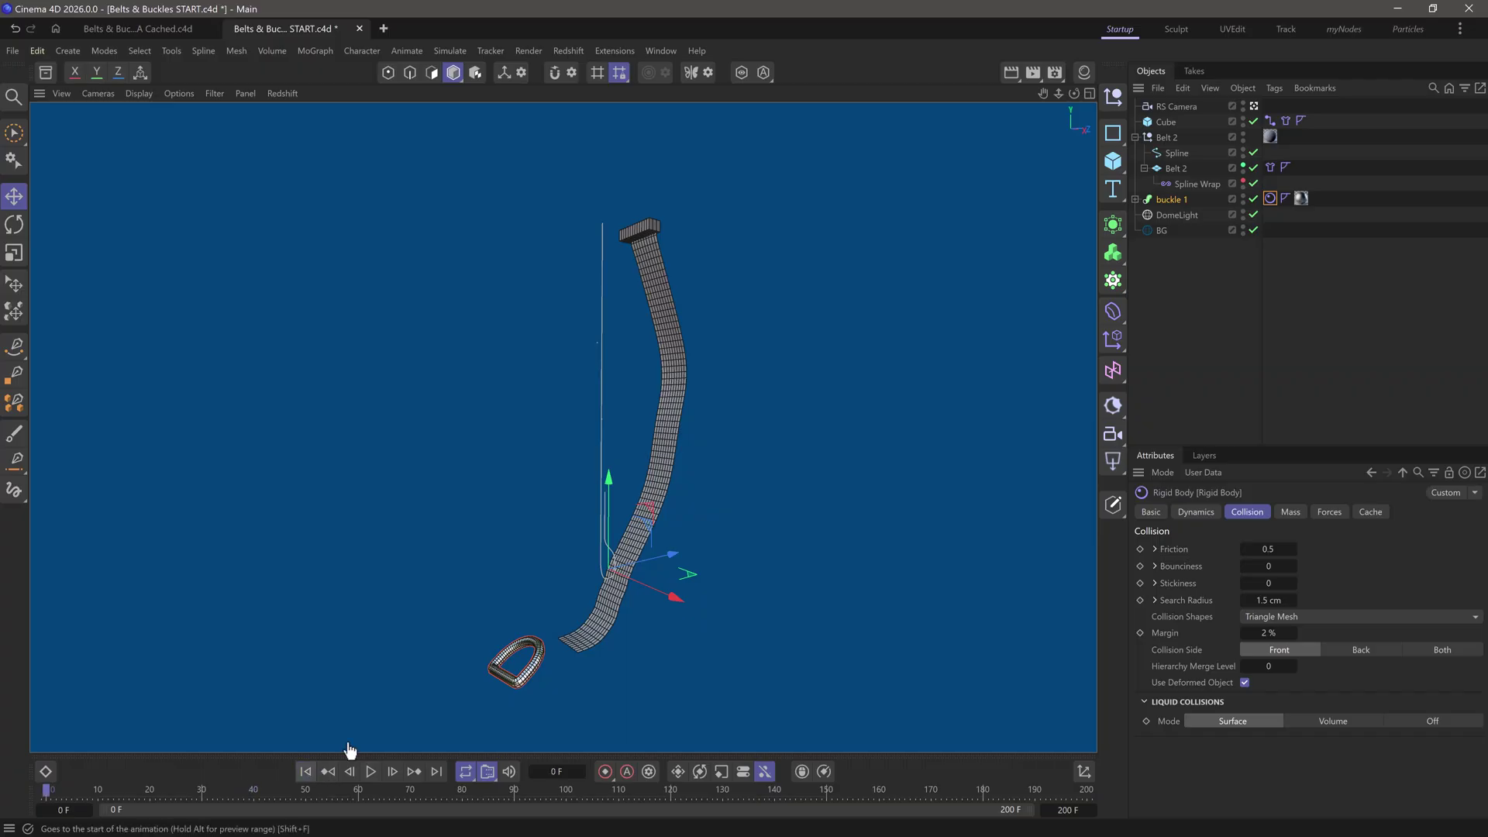
click(305, 771)
- Examine the connector settings that attach the Cube to the upper end of the belt
alt+right_drag(608, 528, 740, 520)
alt+drag(740, 520, 624, 514)
alt+right_drag(573, 492, 523, 518)
alt+middle_drag(561, 425, 578, 491)
alt+drag(595, 442, 528, 406)
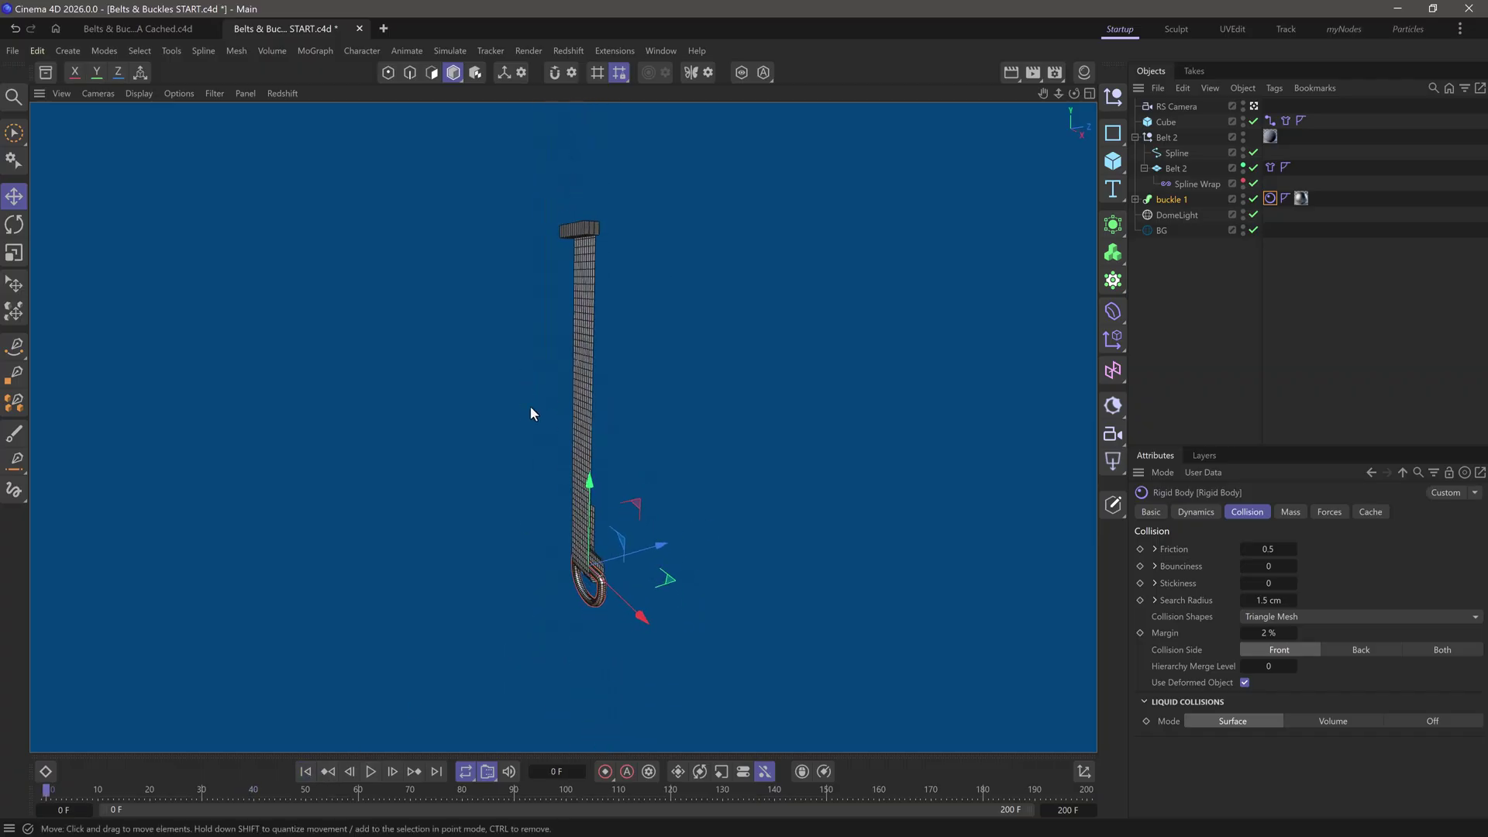
click(1170, 169)
click(1163, 122)
click(1269, 122)
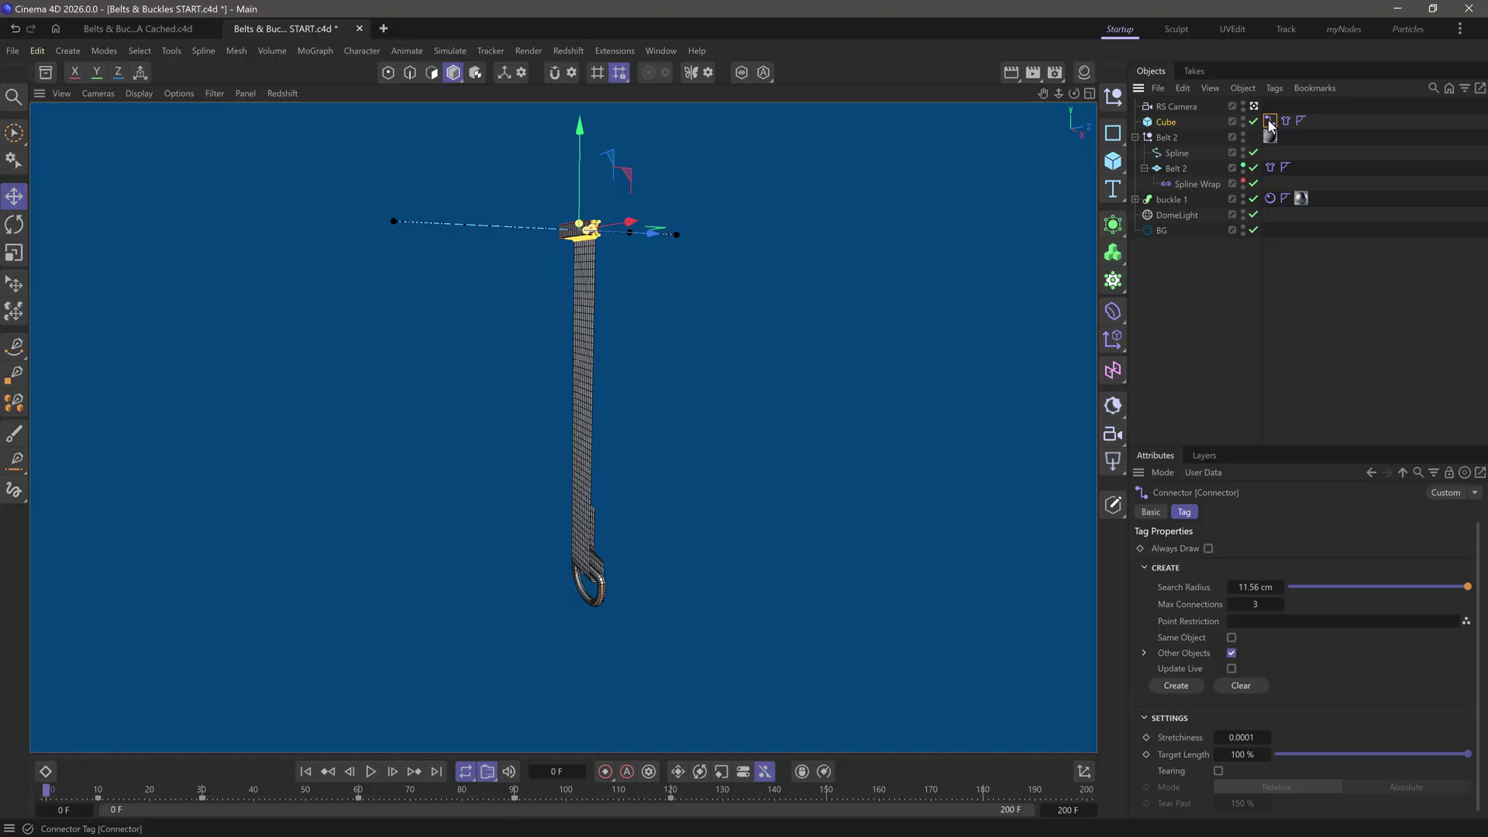
click(1193, 295)
- Add a Connector simulation tag to the Belt 2 plane object
alt+middle_drag(585, 537, 581, 482)
alt+right_drag(578, 478, 635, 474)
alt+drag(634, 475, 702, 451)
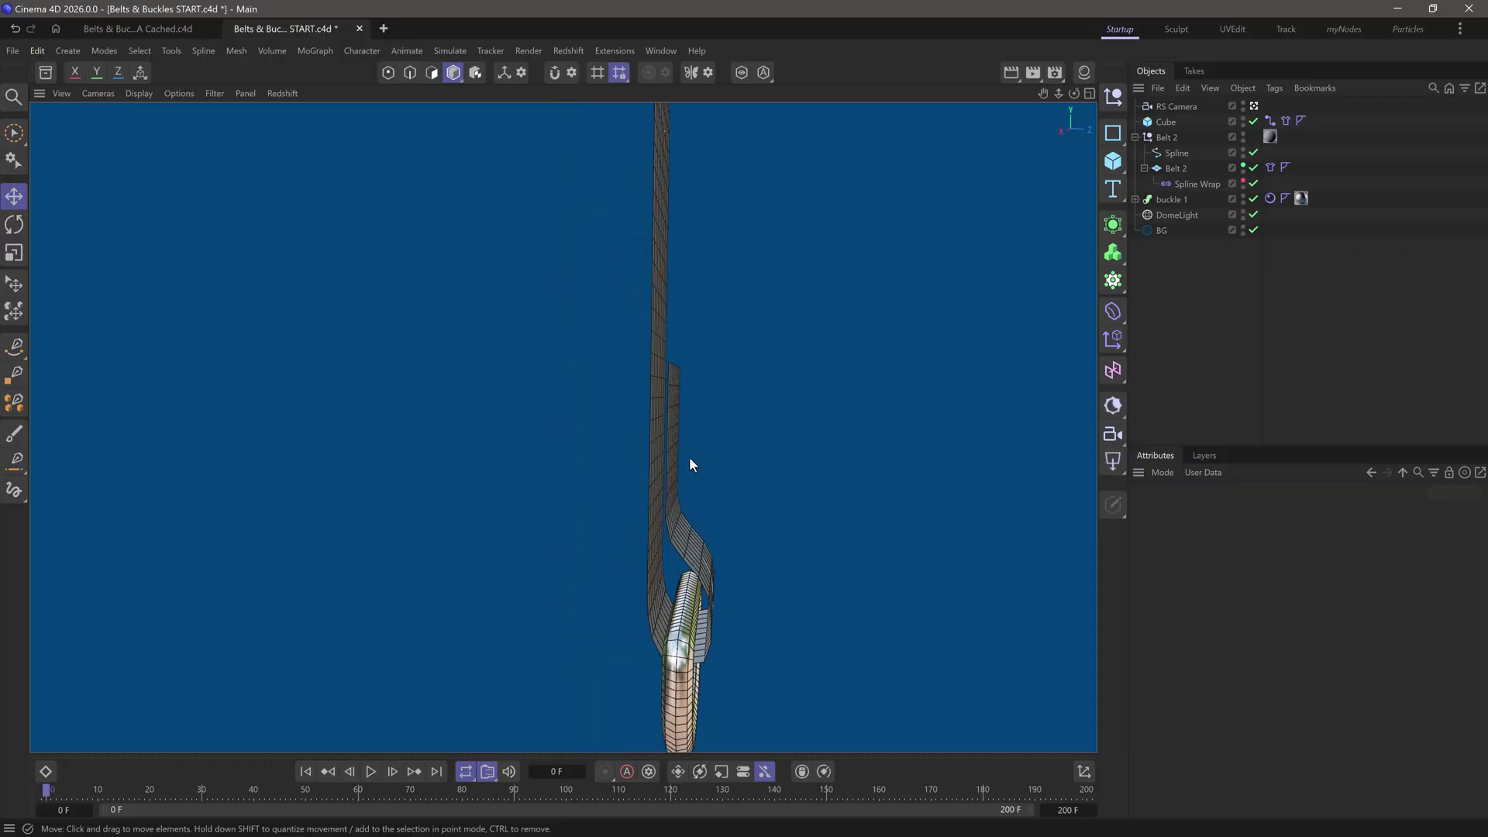
click(1172, 166)
right_click(1173, 166)
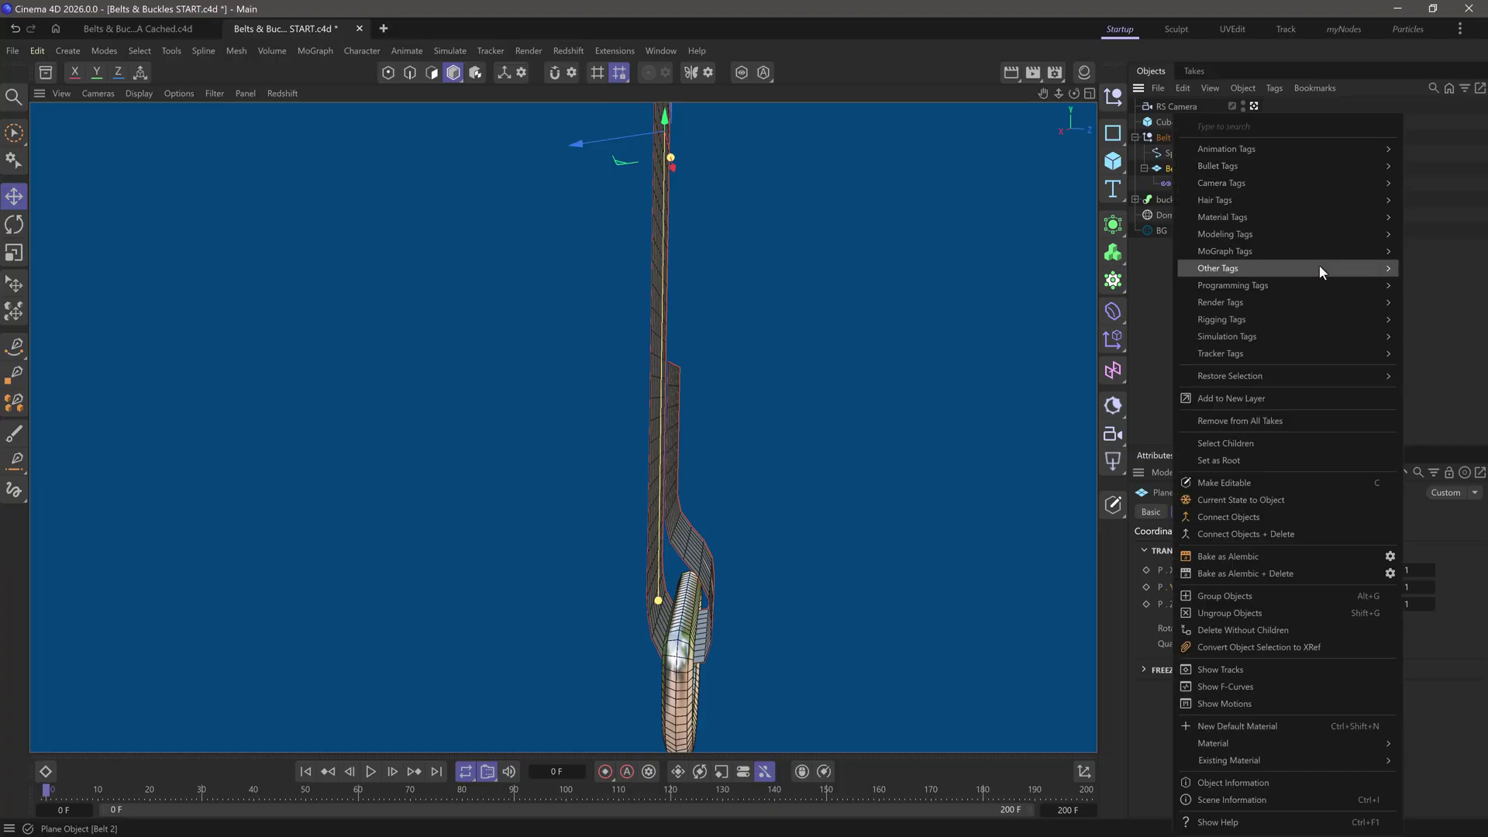
mouse_move(1319, 263)
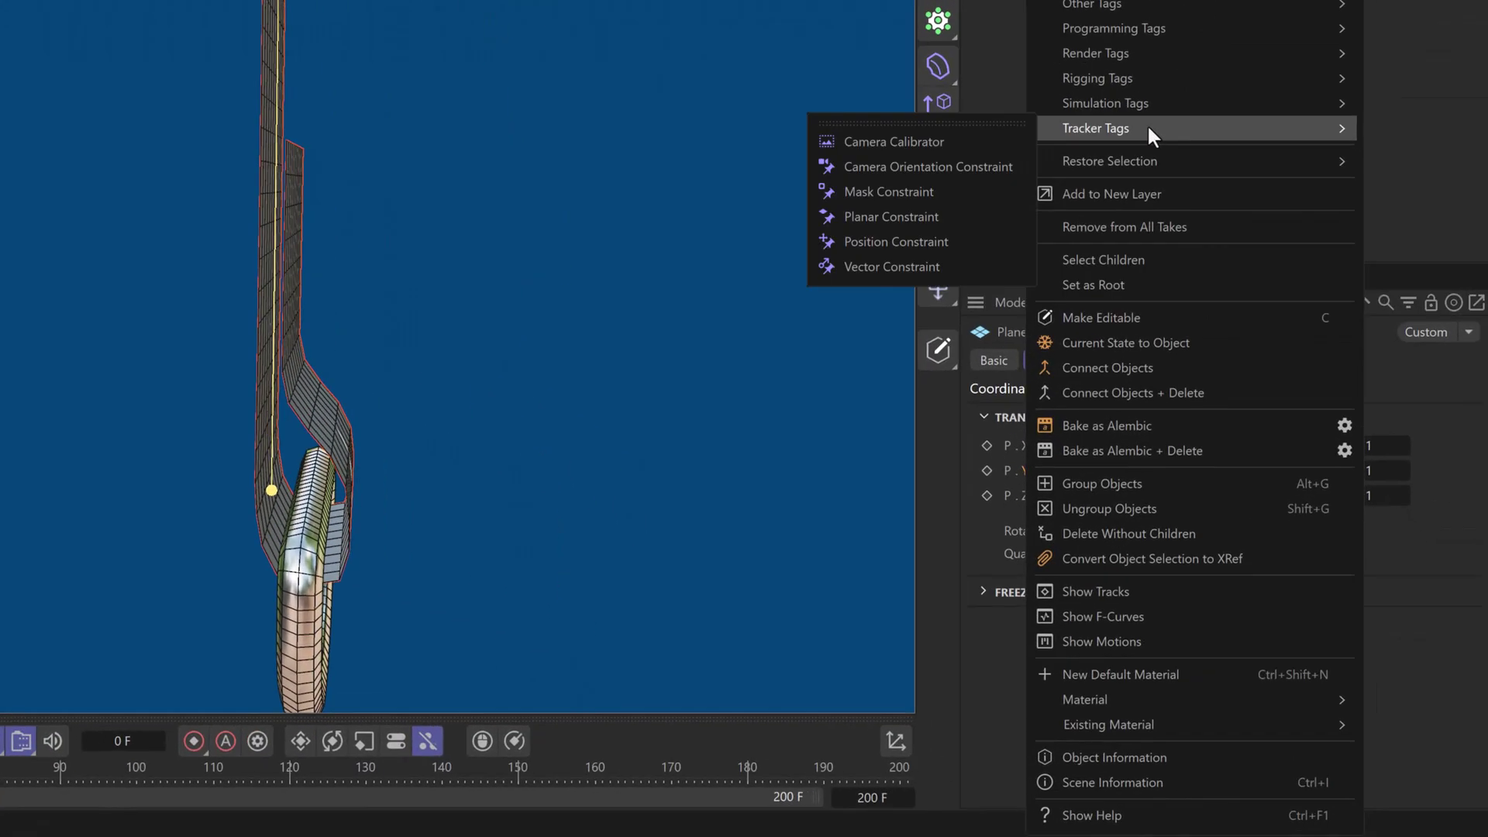
mouse_move(1124, 105)
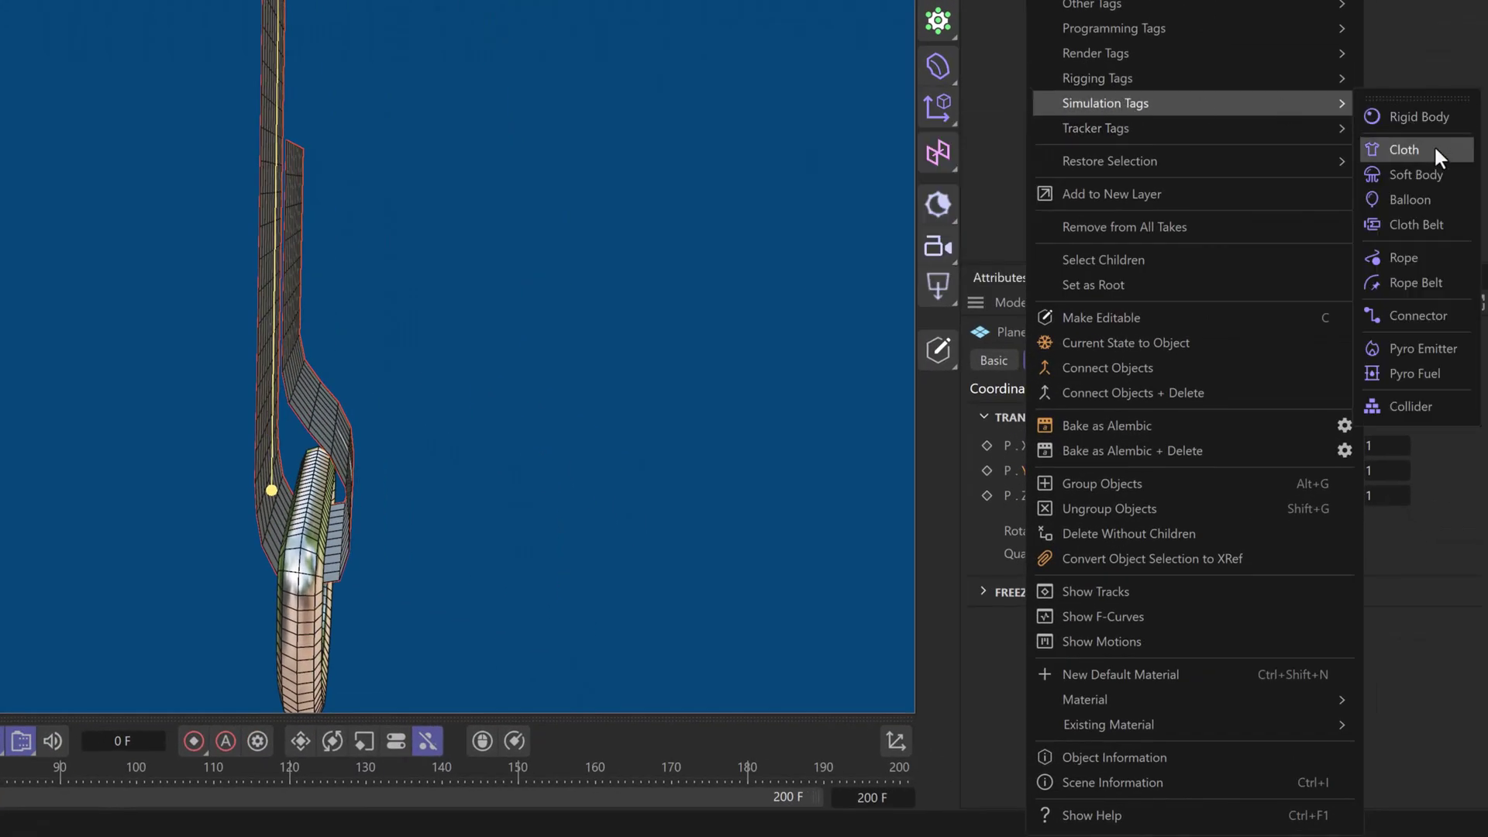
click(1412, 314)
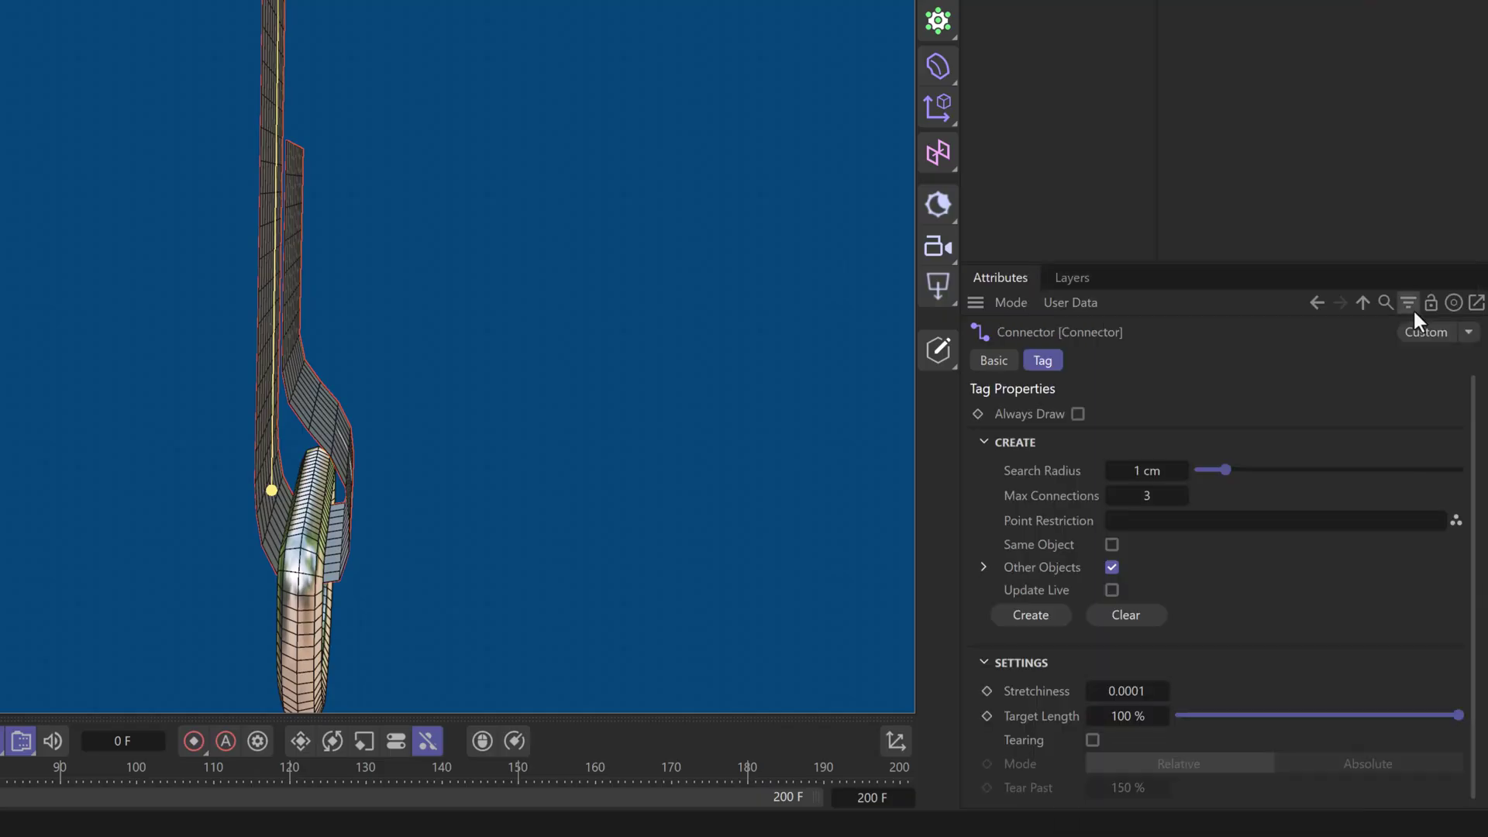
- Configure the belt's connector to update live, search within a 30.6 cm radius and connect only points of the same object
click(1110, 590)
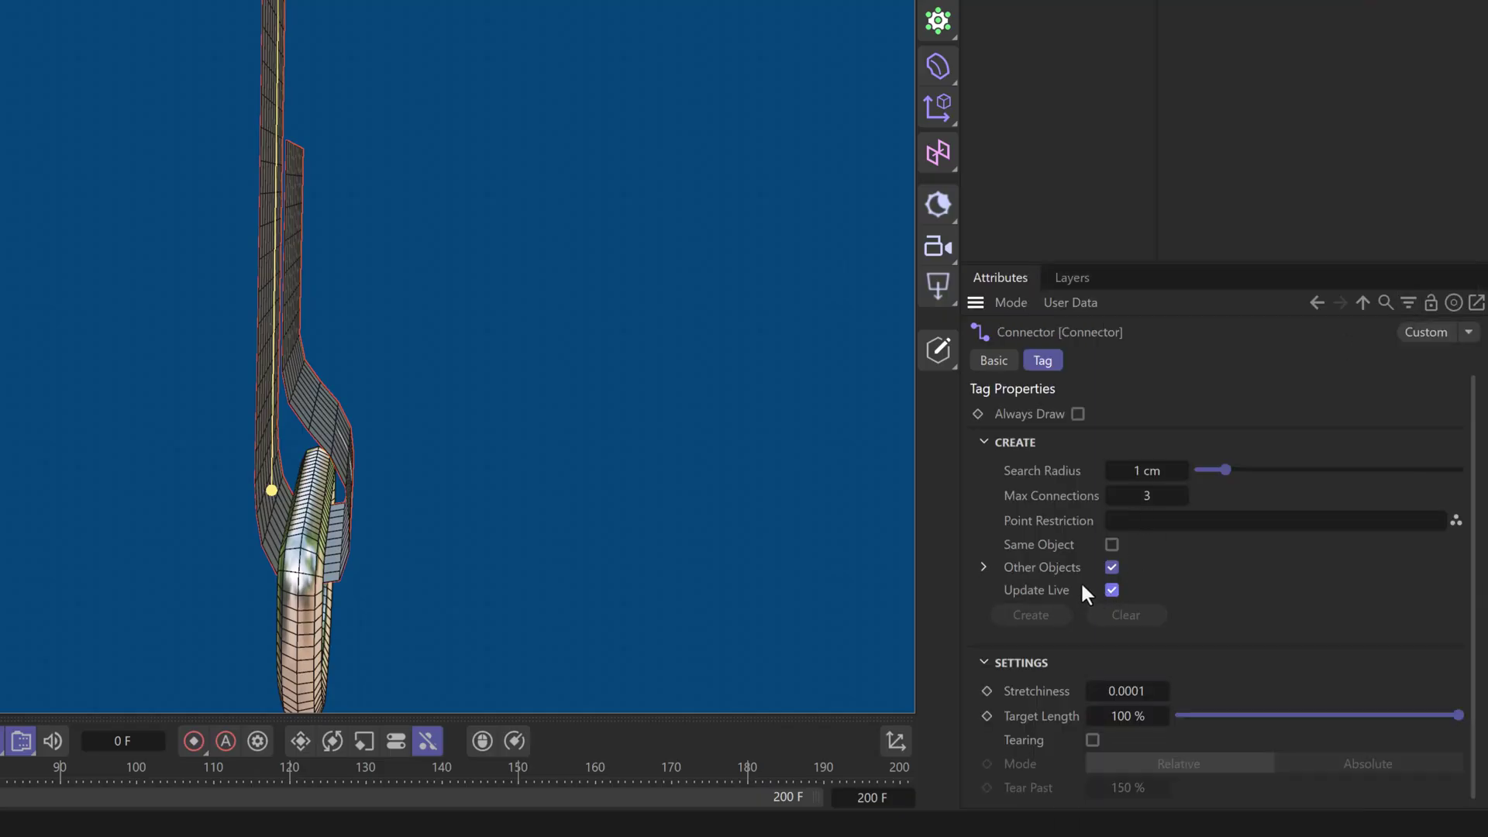
drag(1152, 471, 1313, 468)
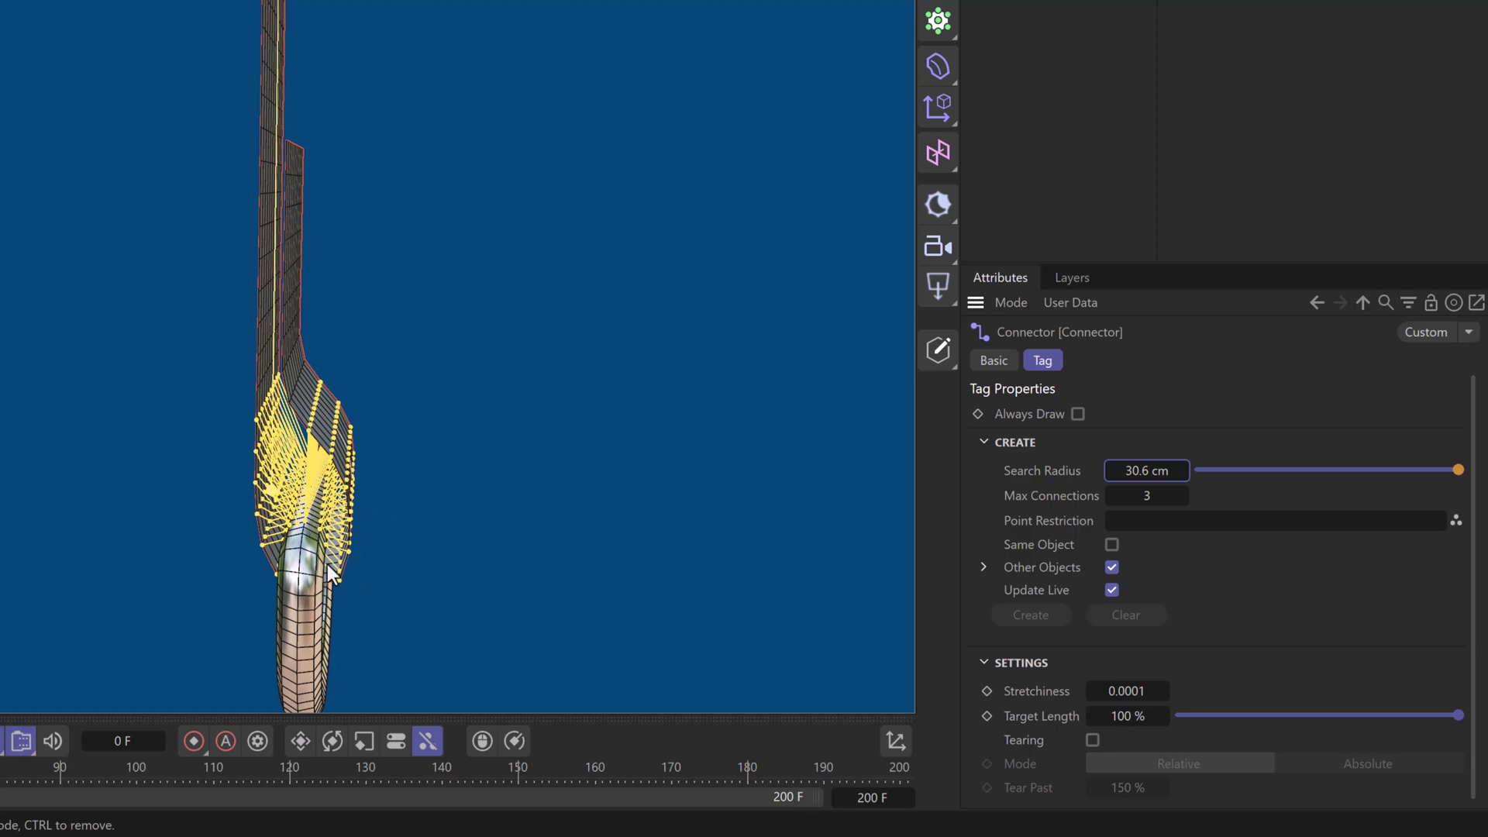
click(1111, 546)
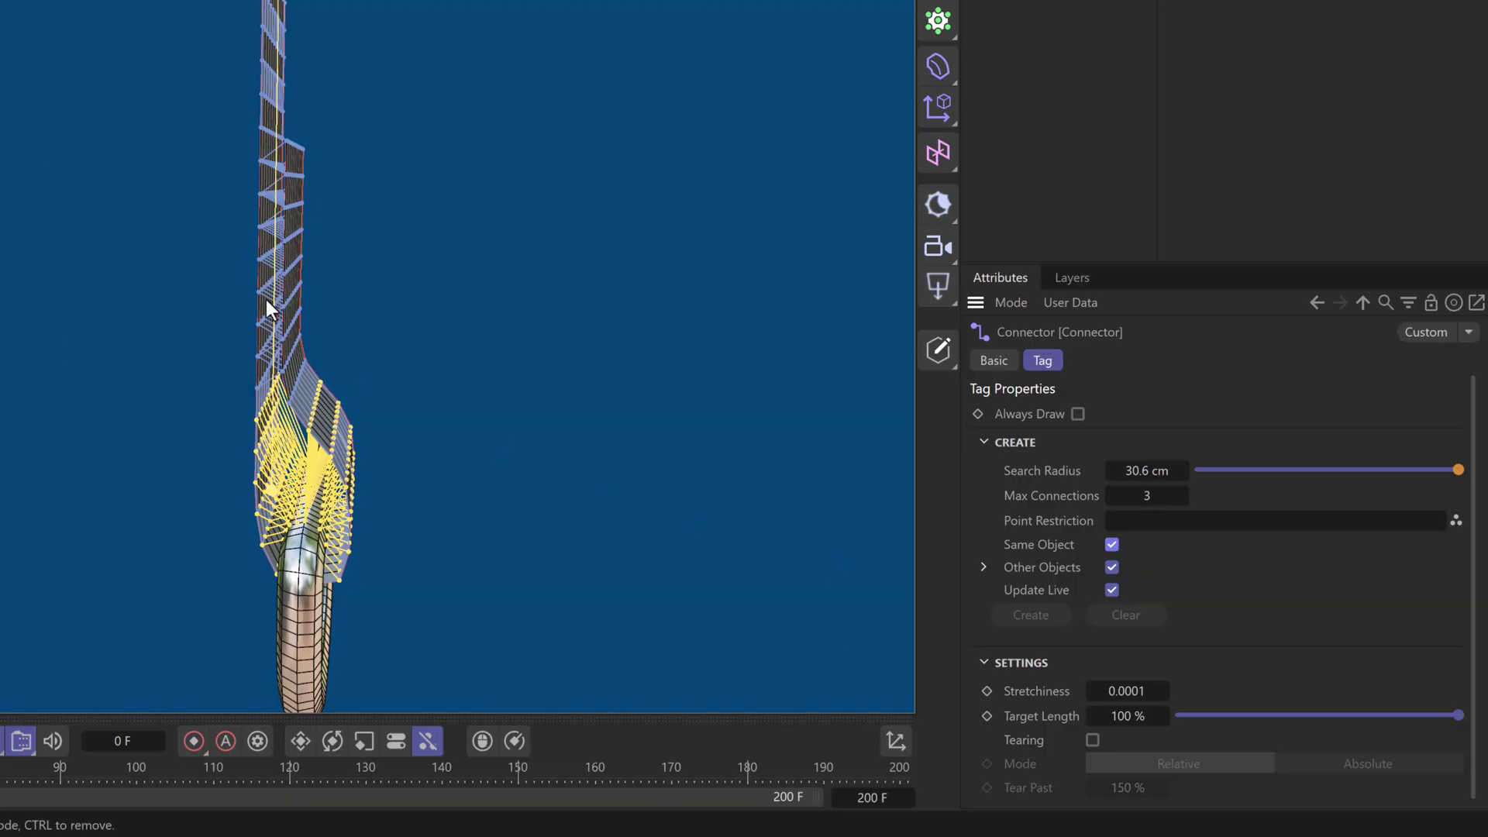
click(1112, 567)
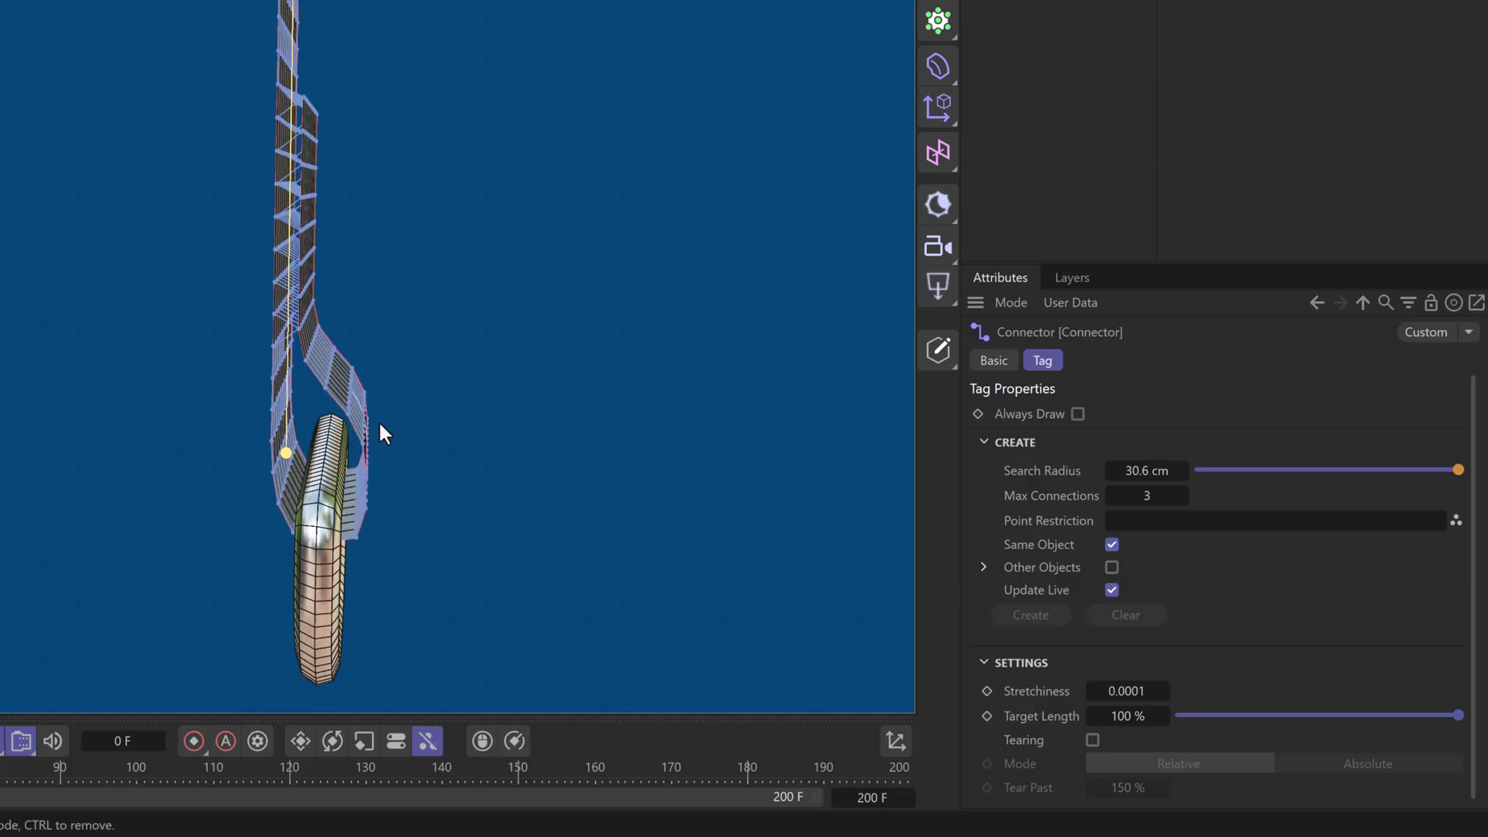
alt+drag(396, 421, 465, 420)
alt+middle_drag(382, 188, 373, 347)
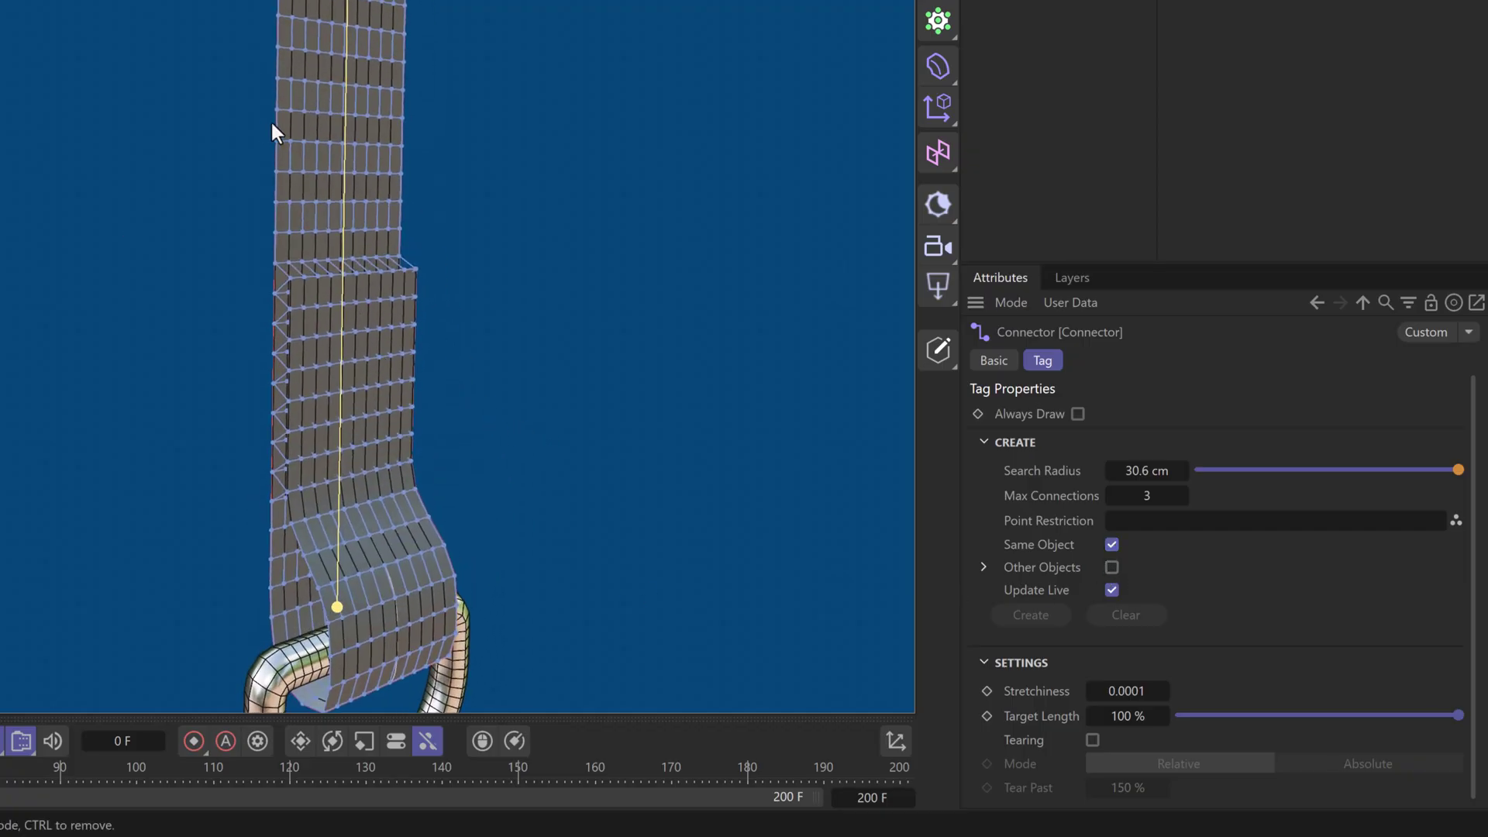
mouse_move(354, 186)
alt+mouse_down()
mouse_move(295, 173)
mouse_move(365, 193)
alt+mouse_up()
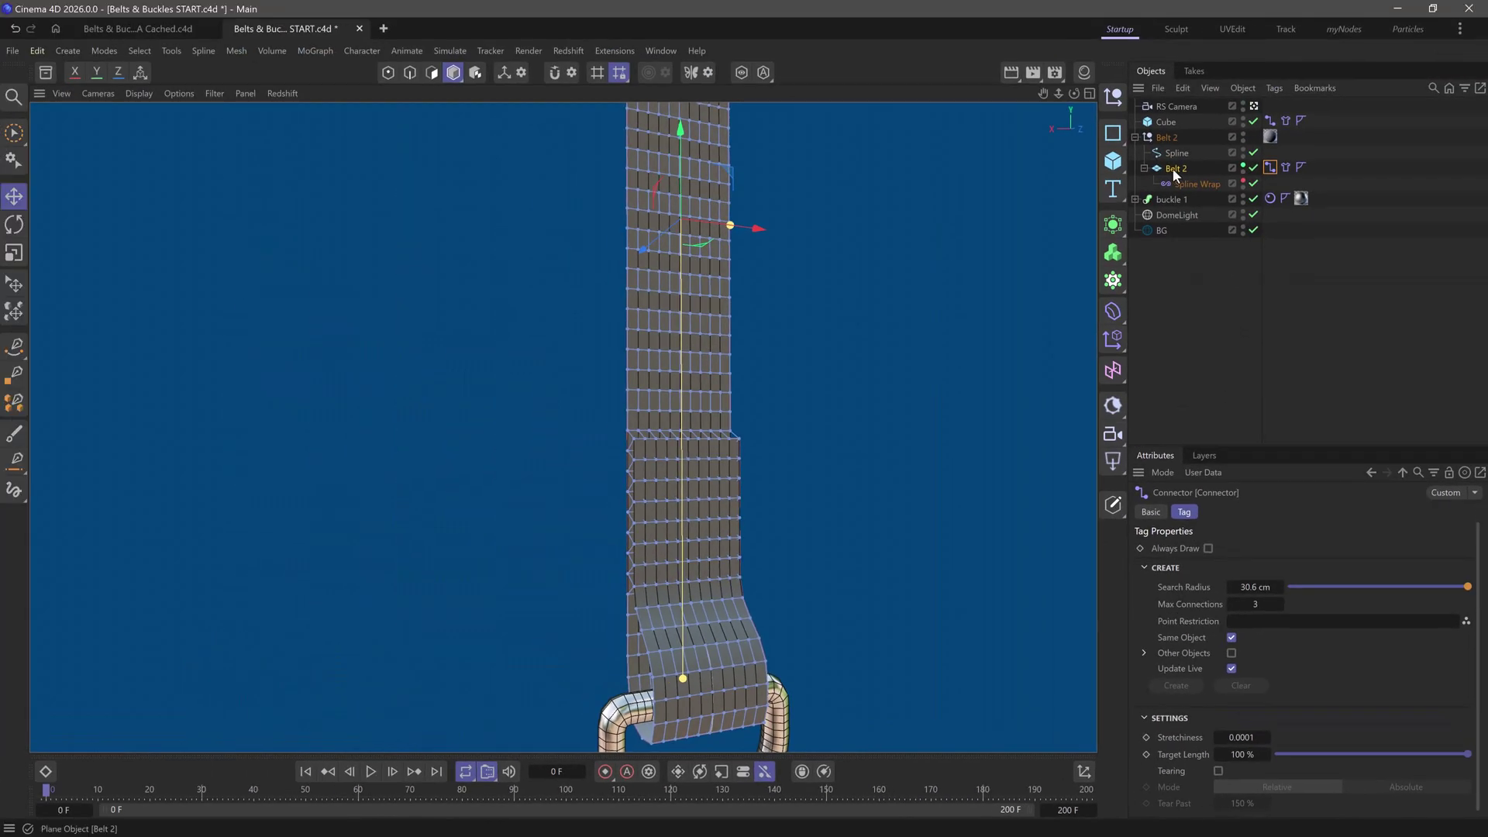
- Add a point selection tag to Belt 2 and drive it with a new Box Field
right_click(1173, 169)
mouse_move(1221, 268)
click(629, 469)
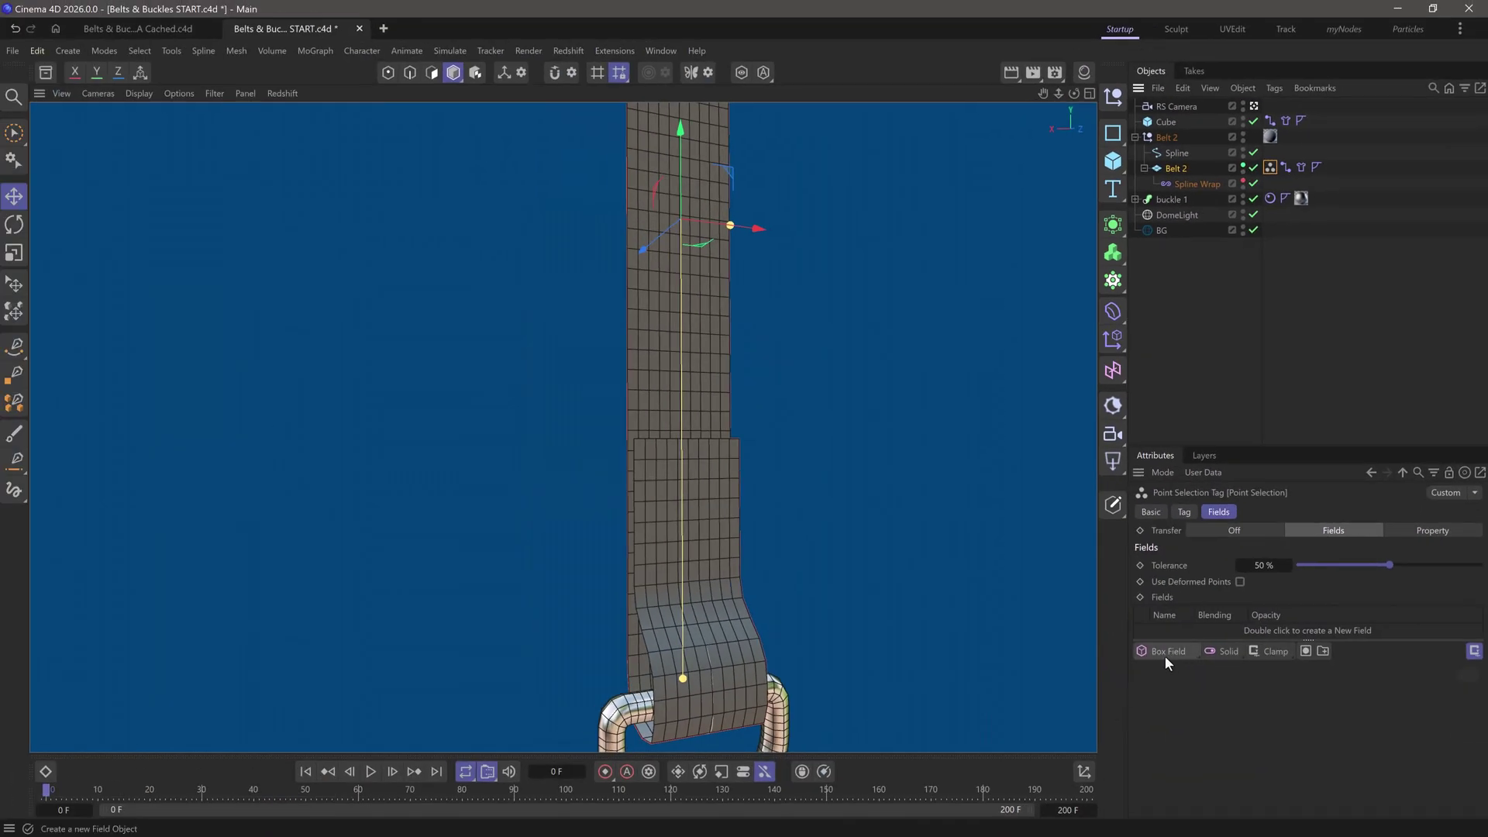
click(1167, 651)
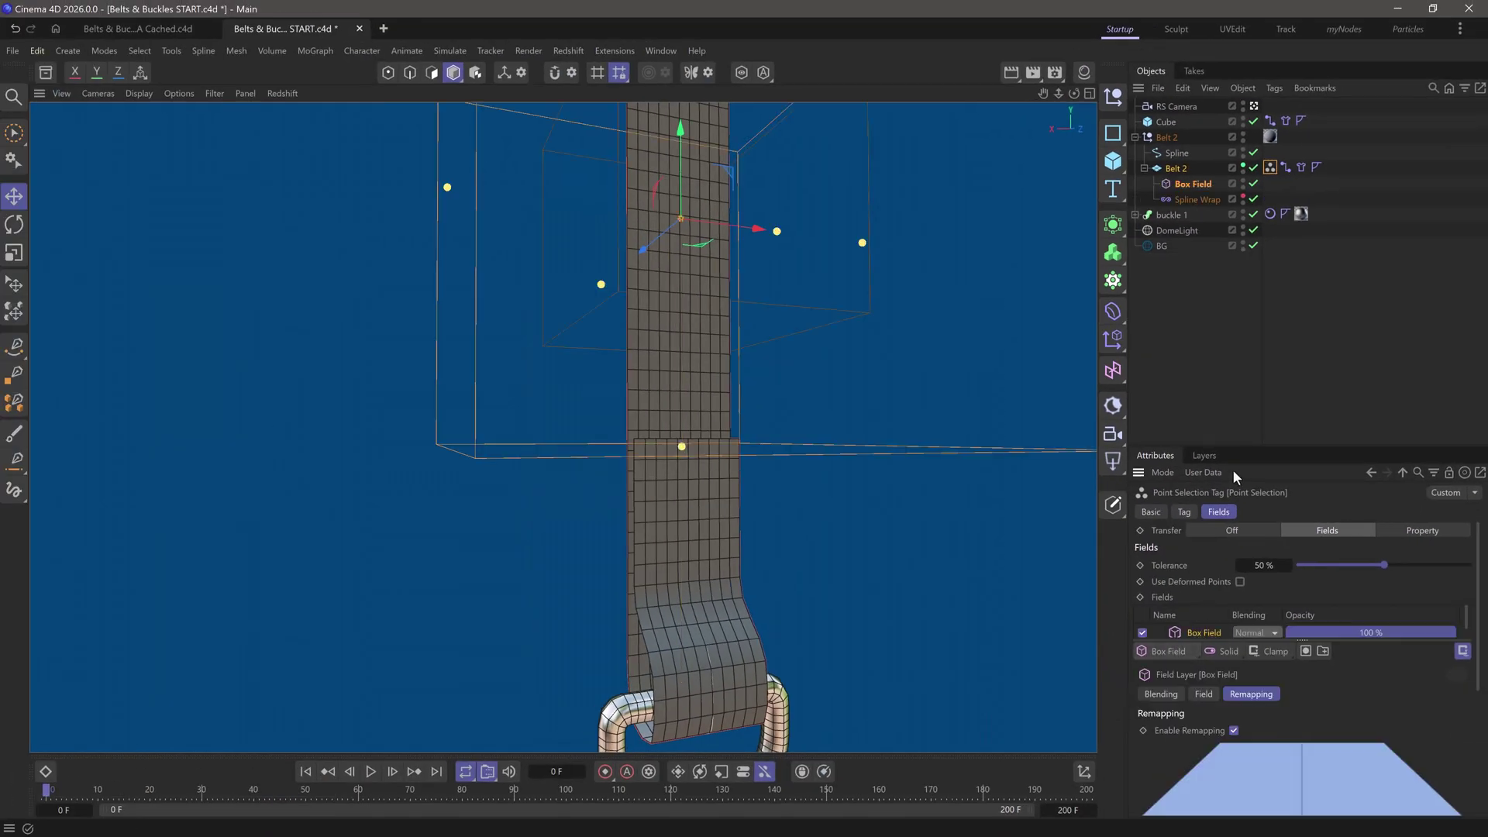
- Set the Box Field's remapping inner offset to 100%
drag(1235, 449, 1235, 297)
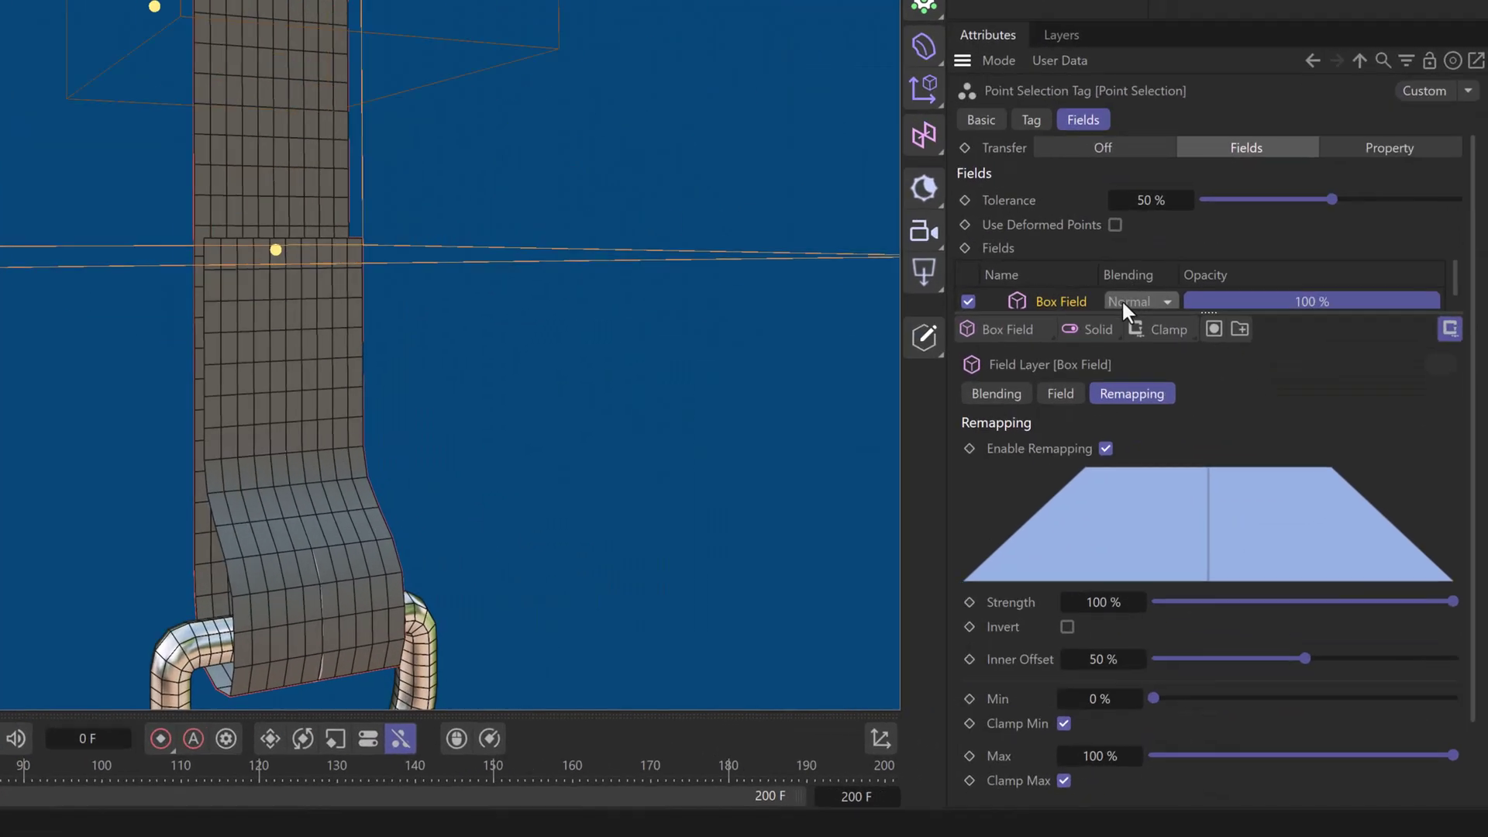
drag(1094, 279, 1110, 420)
drag(1294, 714, 1450, 714)
- Shrink the Box Field and place it around the overlapping belt layers above the buckle, at about Y -230 cm, Z 8 cm
scroll(205, 9, down, 5)
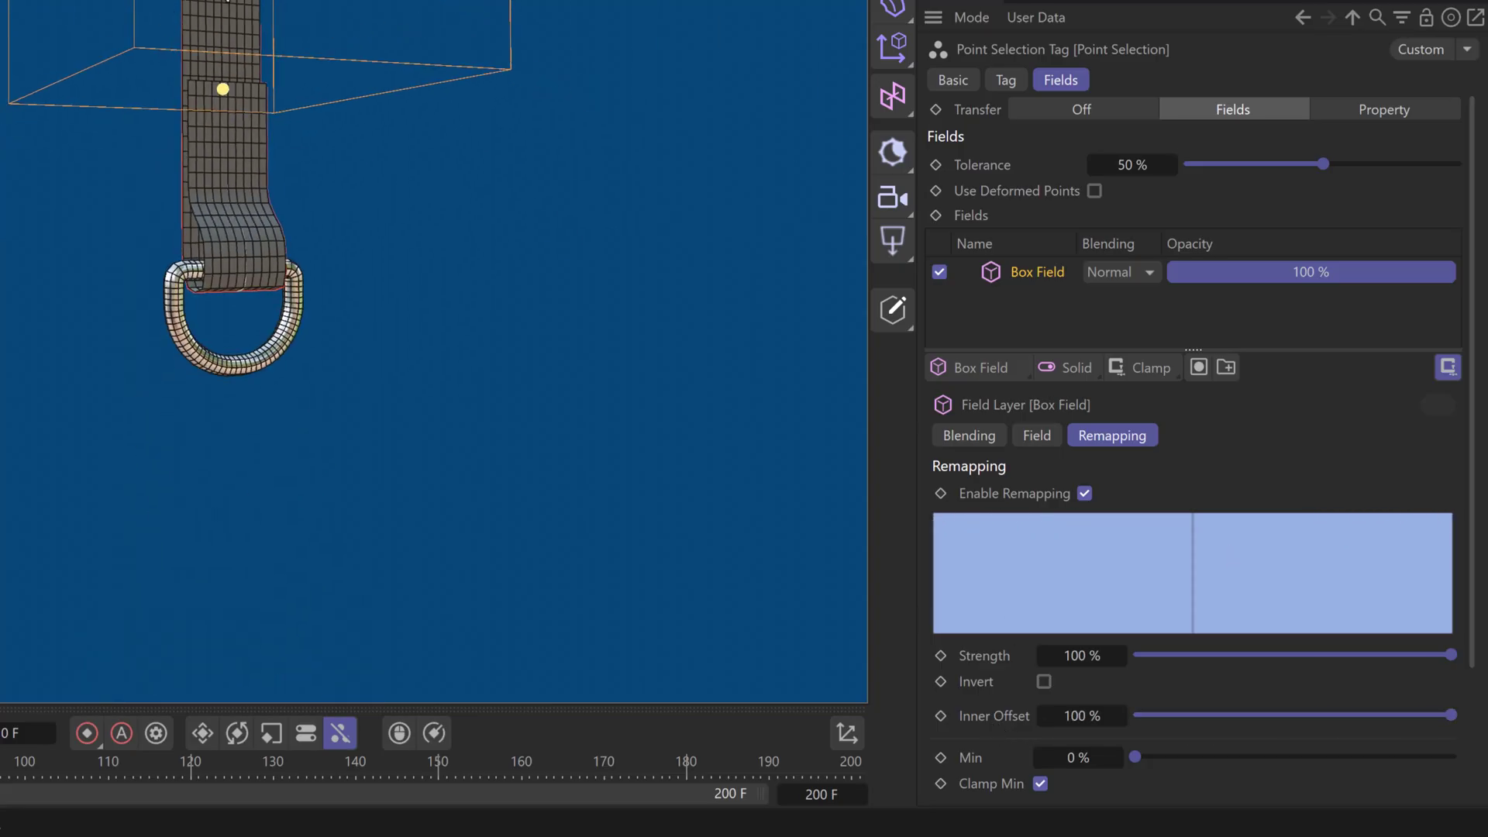
drag(203, 0, 344, 114)
alt+drag(647, 155, 357, 150)
alt+middle_drag(296, 109, 300, 174)
scroll(310, 186, up, 5)
alt+drag(322, 200, 297, 165)
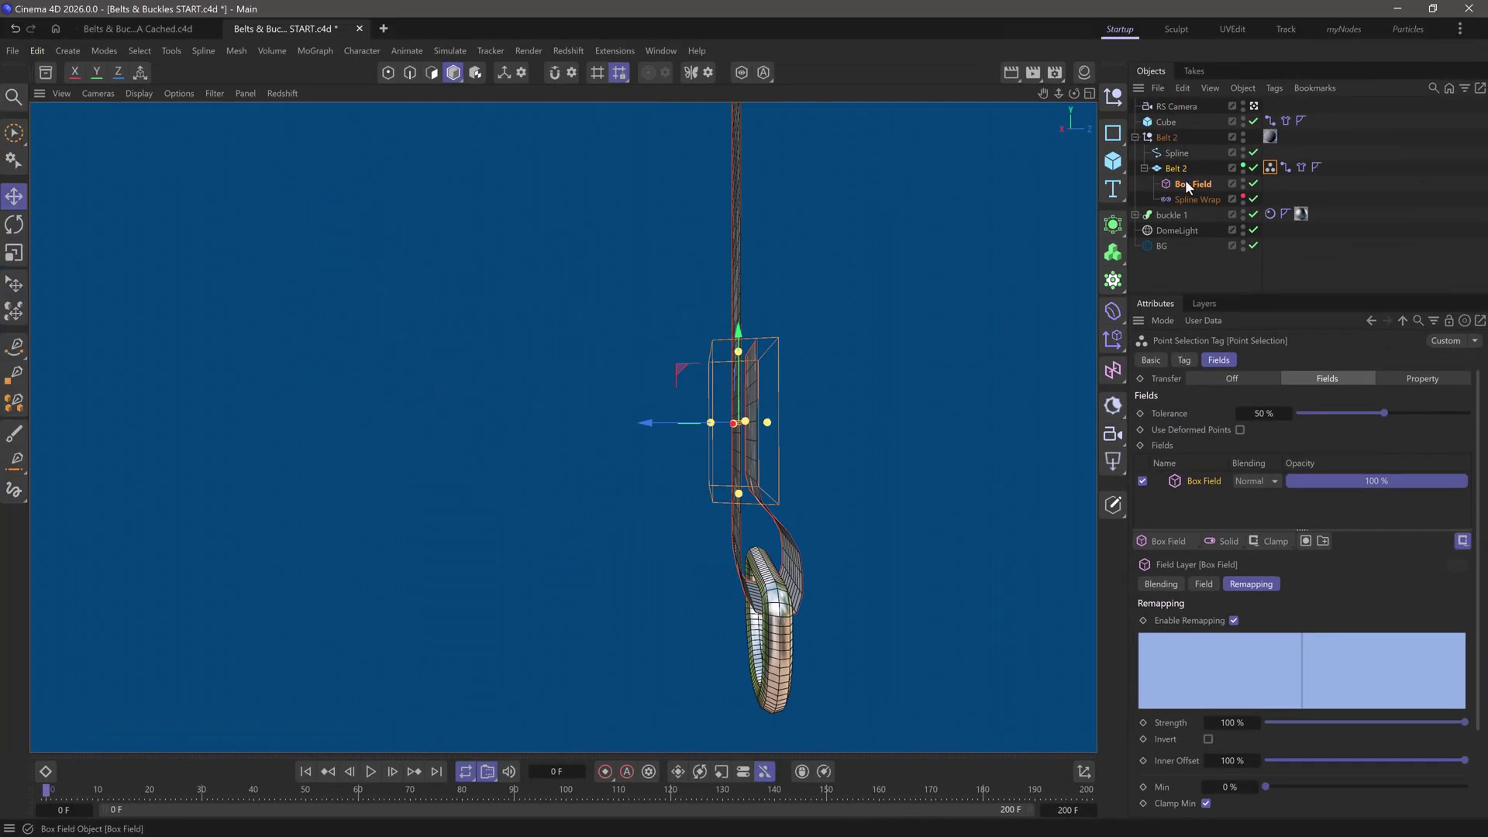
- Move the Box Field out of the belt hierarchy to the top level, directly below the Cube
click(1184, 183)
drag(1165, 156, 1167, 131)
alt+drag(795, 409, 747, 412)
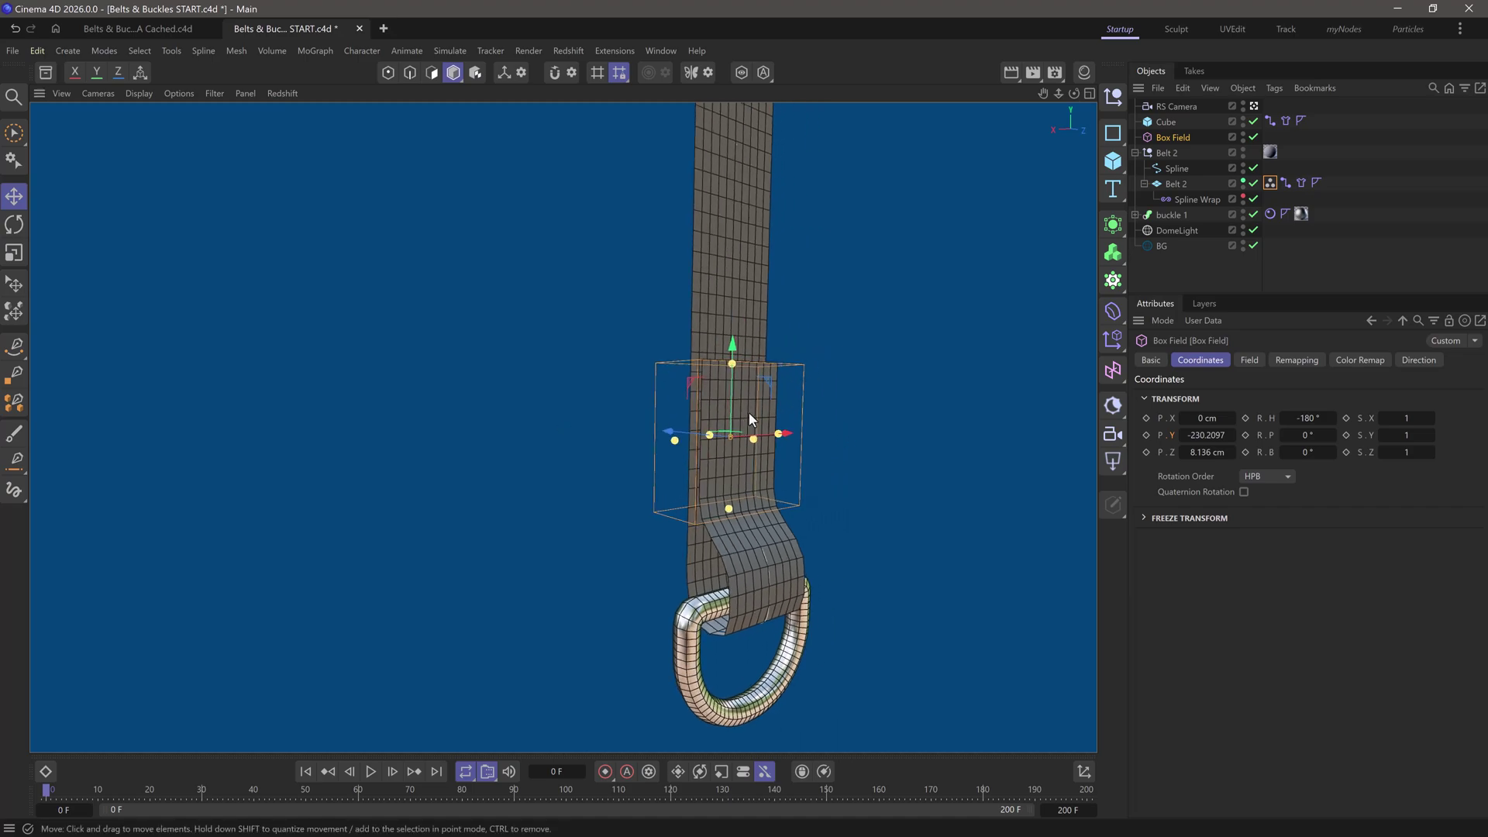
- Restrict Belt 2's connector to the Point Selection and raise its search radius to 50.04 cm
click(1286, 184)
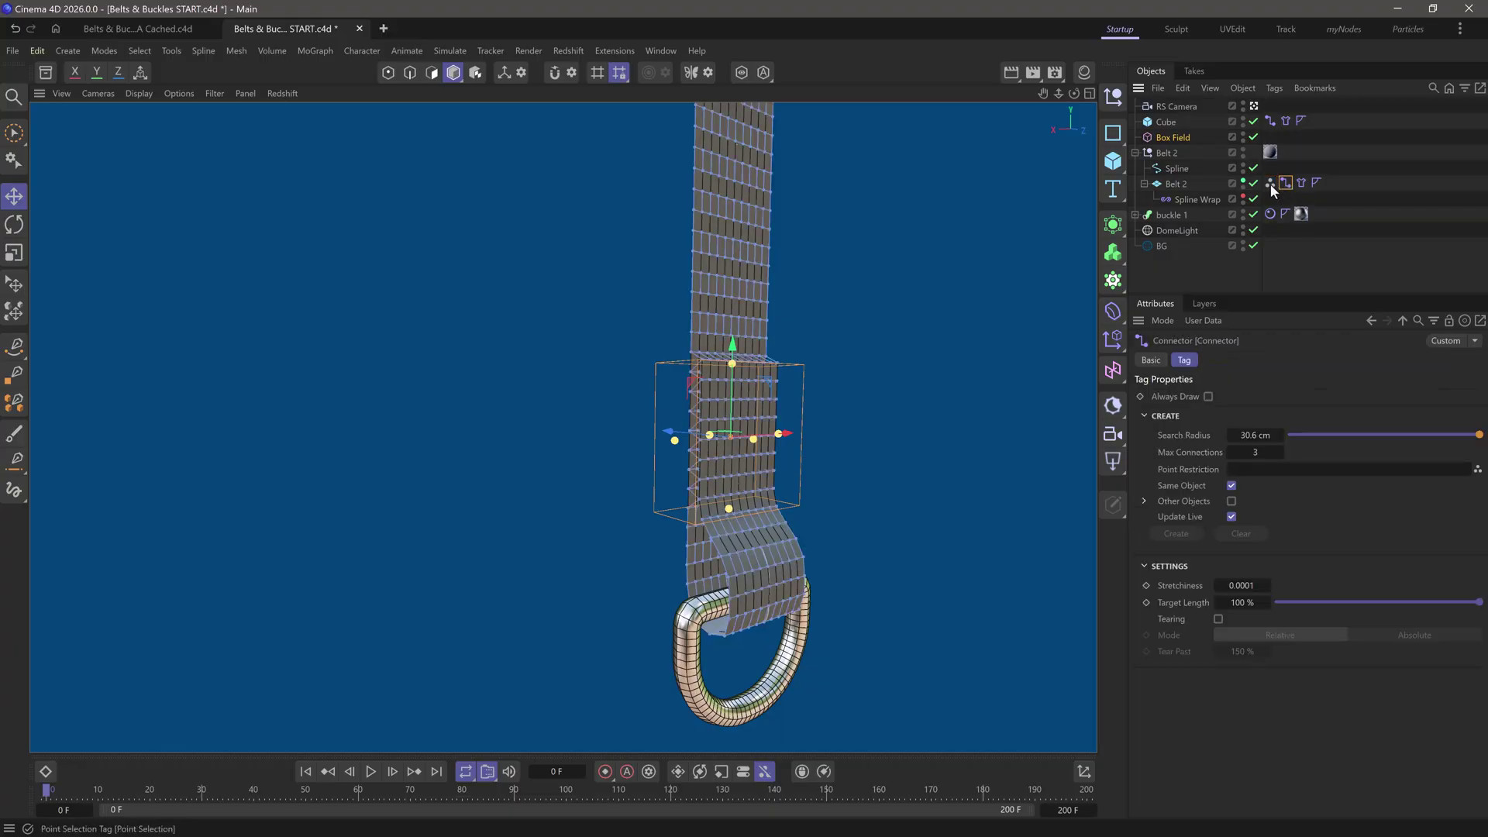
drag(1270, 184, 1251, 478)
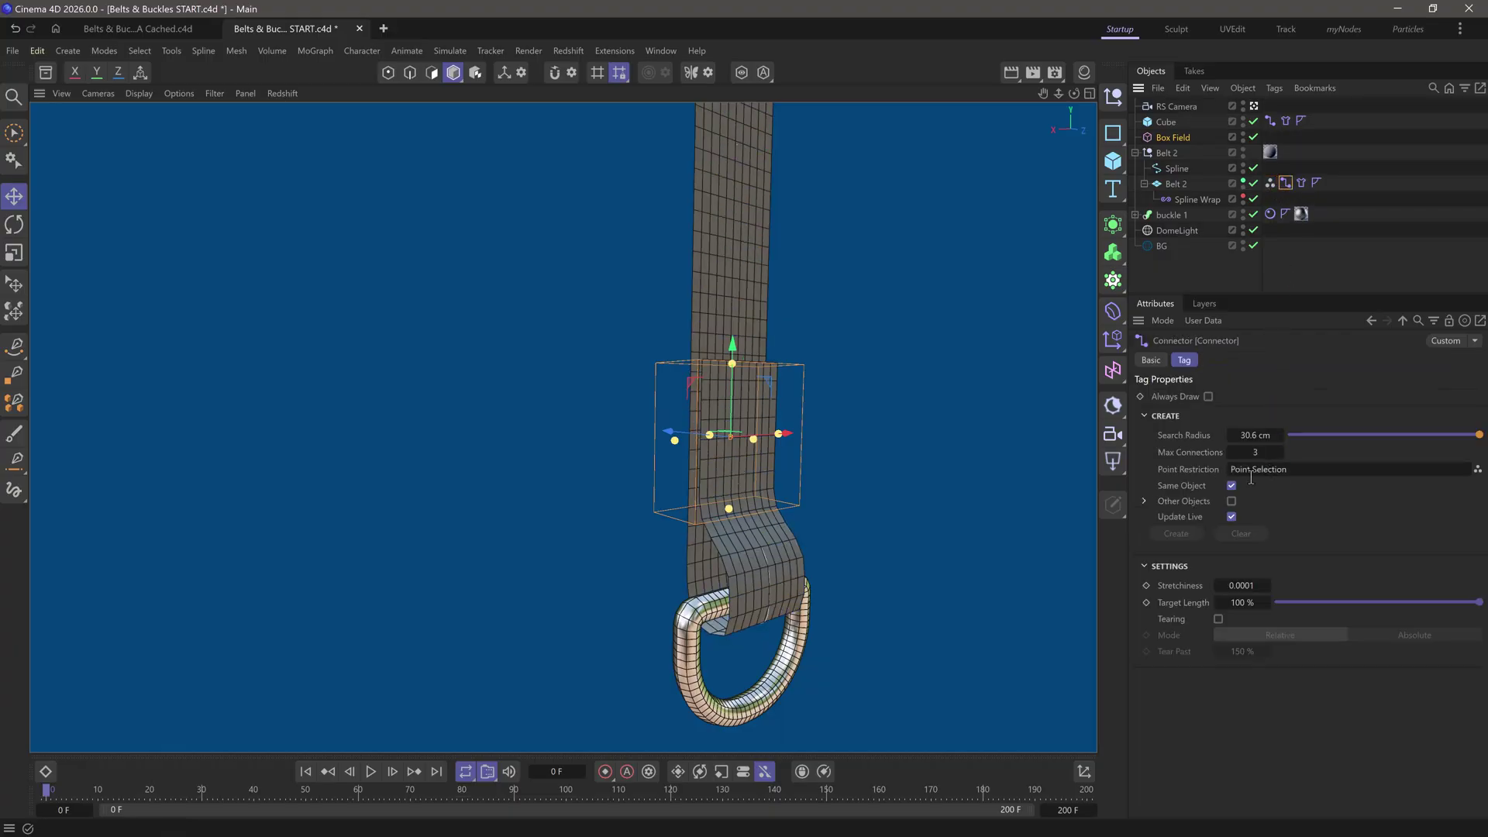
click(1231, 517)
click(1230, 515)
drag(1254, 436, 1404, 424)
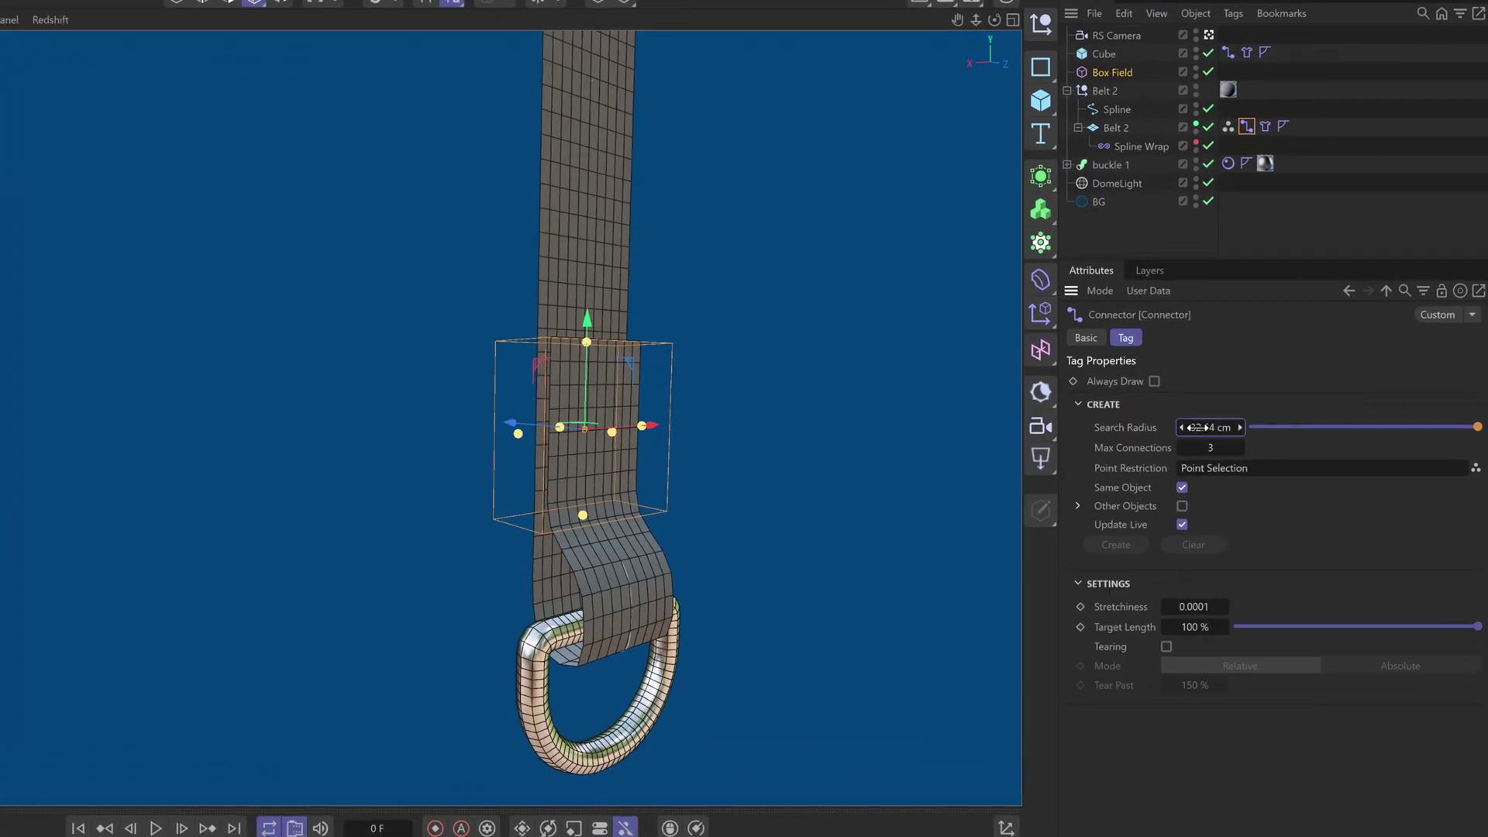
drag(1205, 427, 1349, 425)
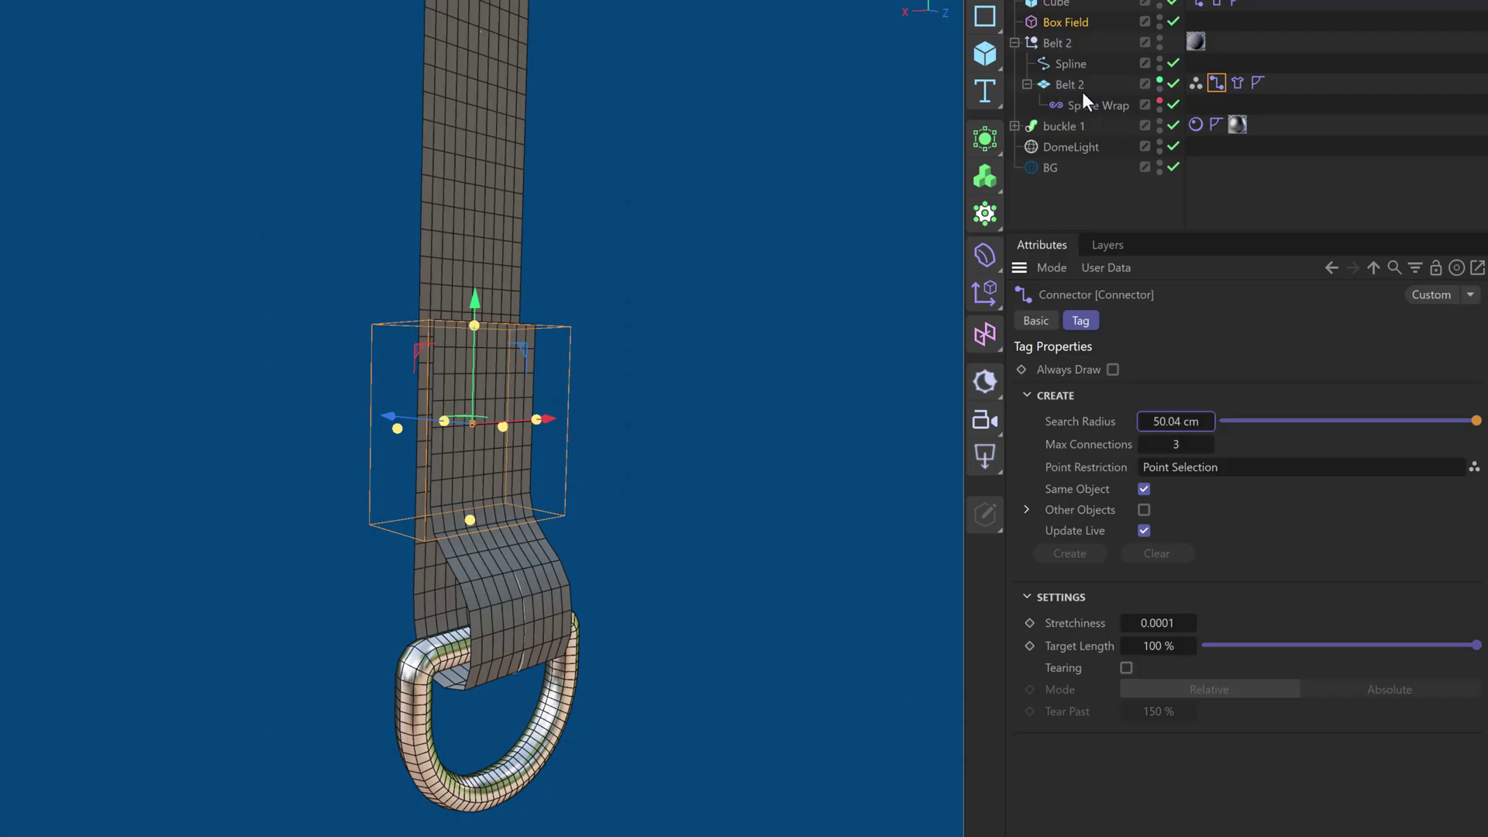
- Make the belt's point selection use deformed points and set the connector's search radius to 49.94 cm
click(1196, 84)
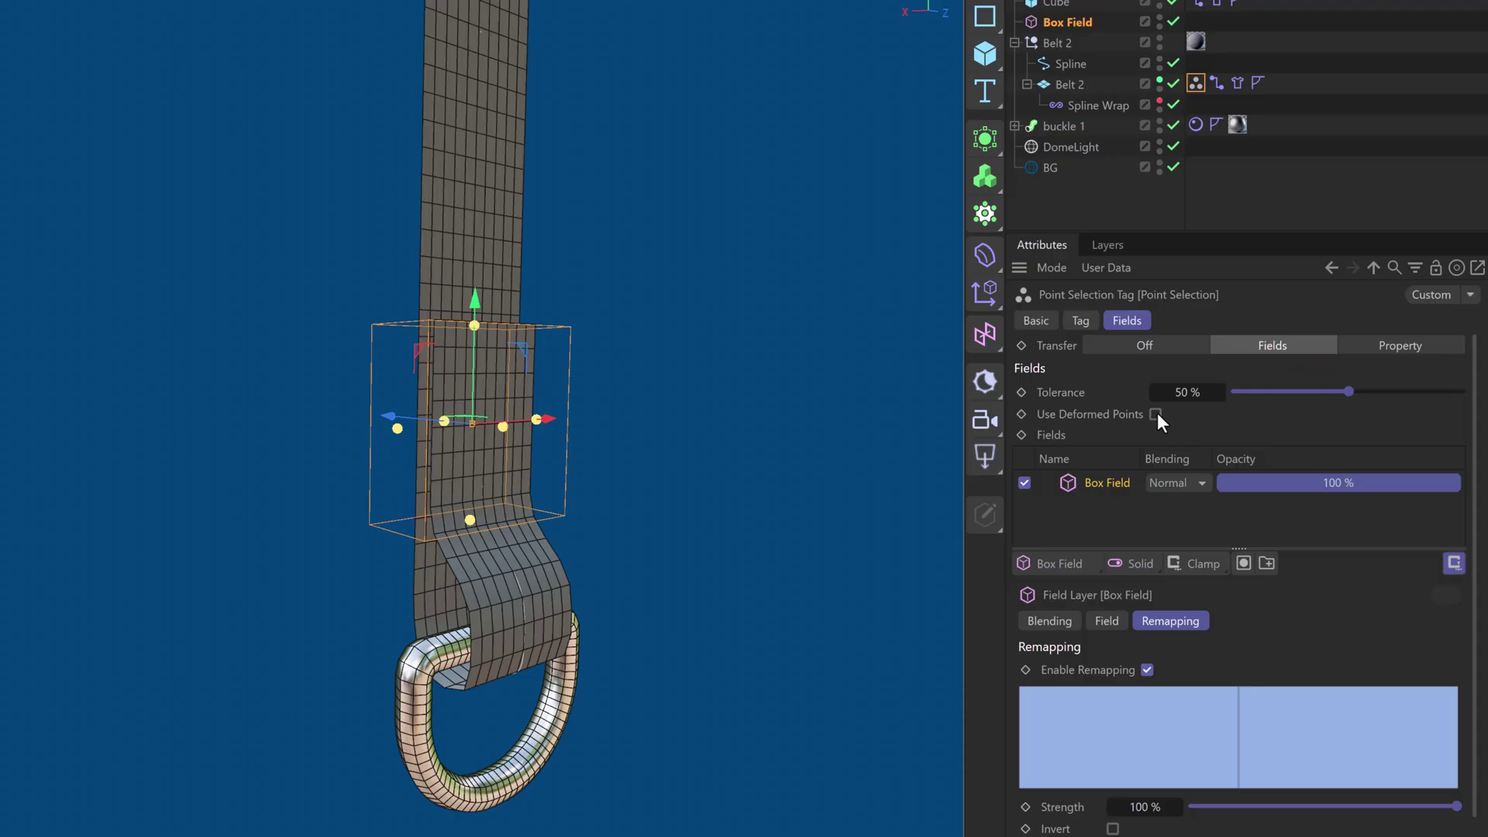
click(1174, 105)
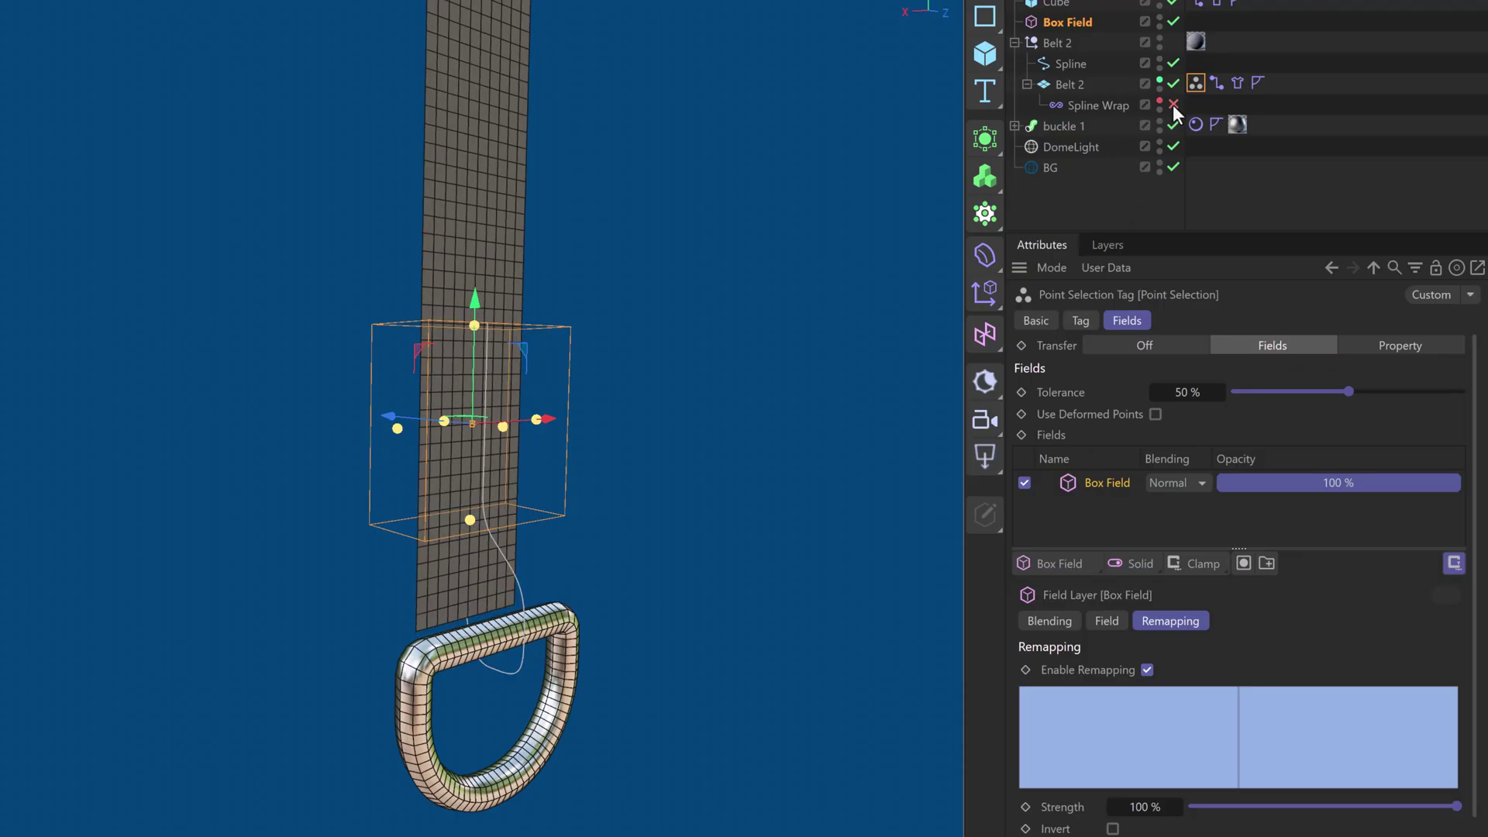
click(1173, 105)
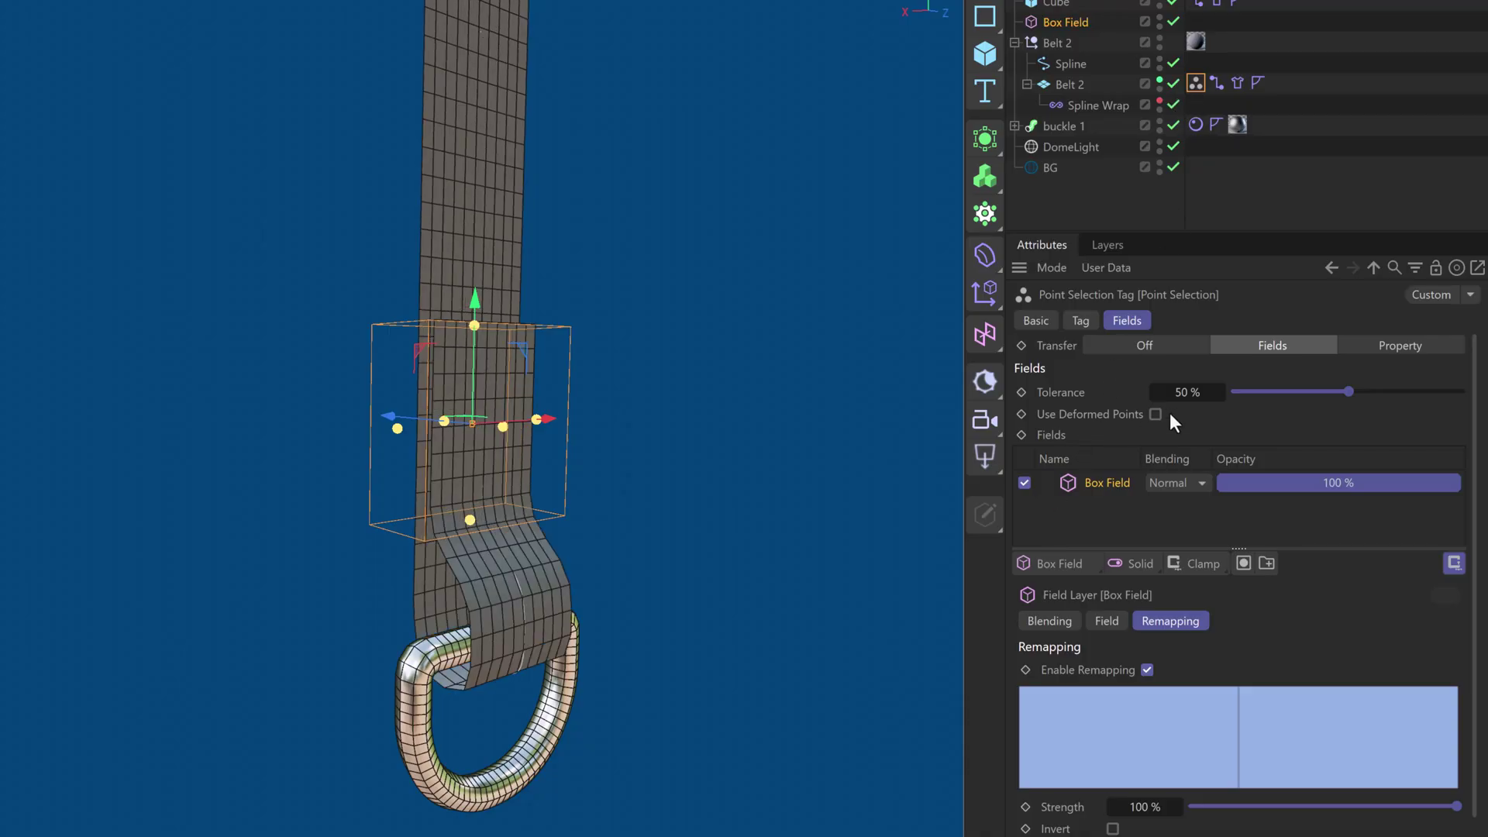
click(1215, 82)
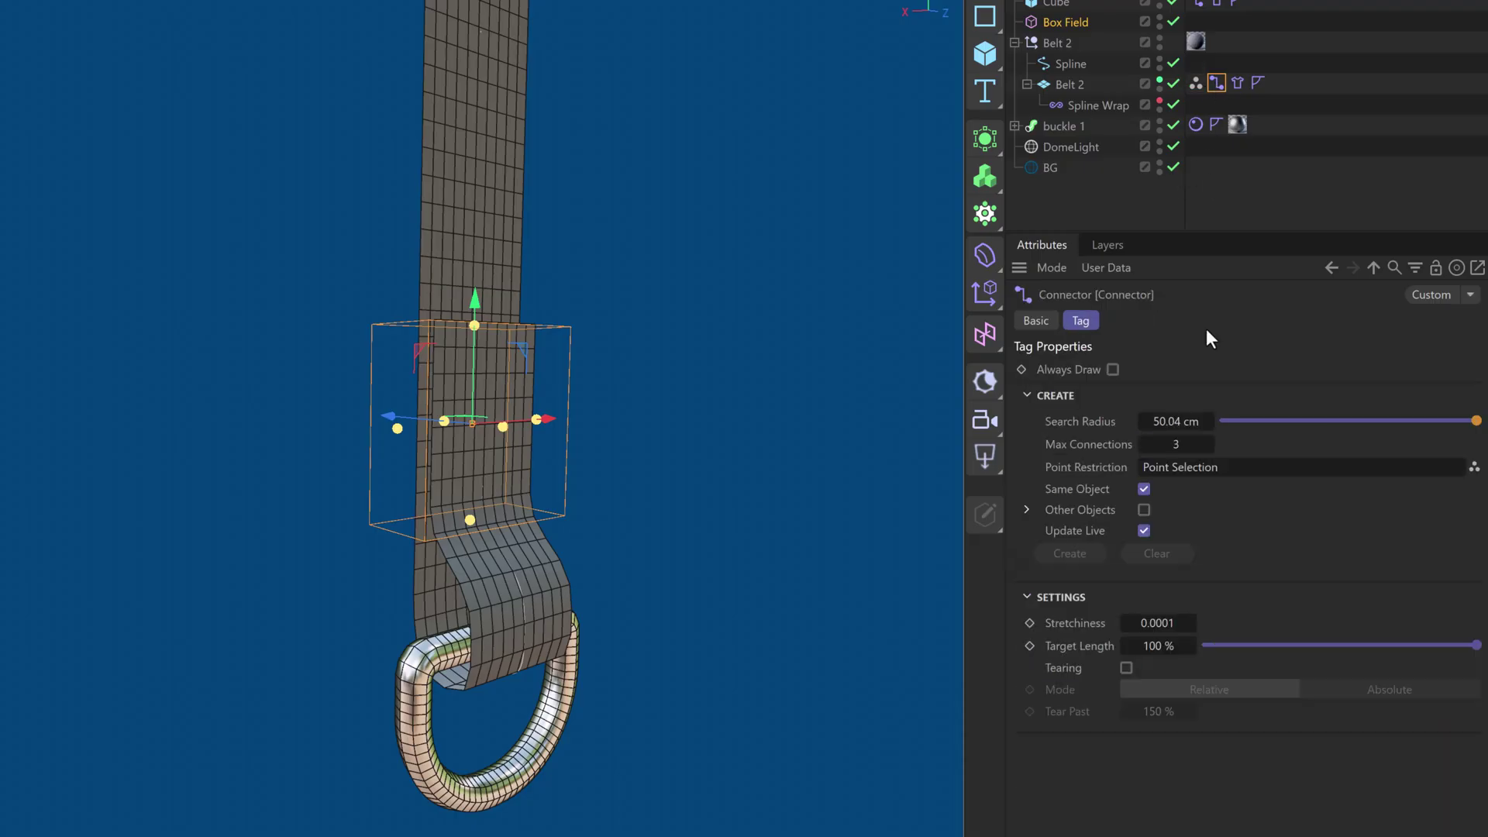
drag(1174, 422, 1177, 423)
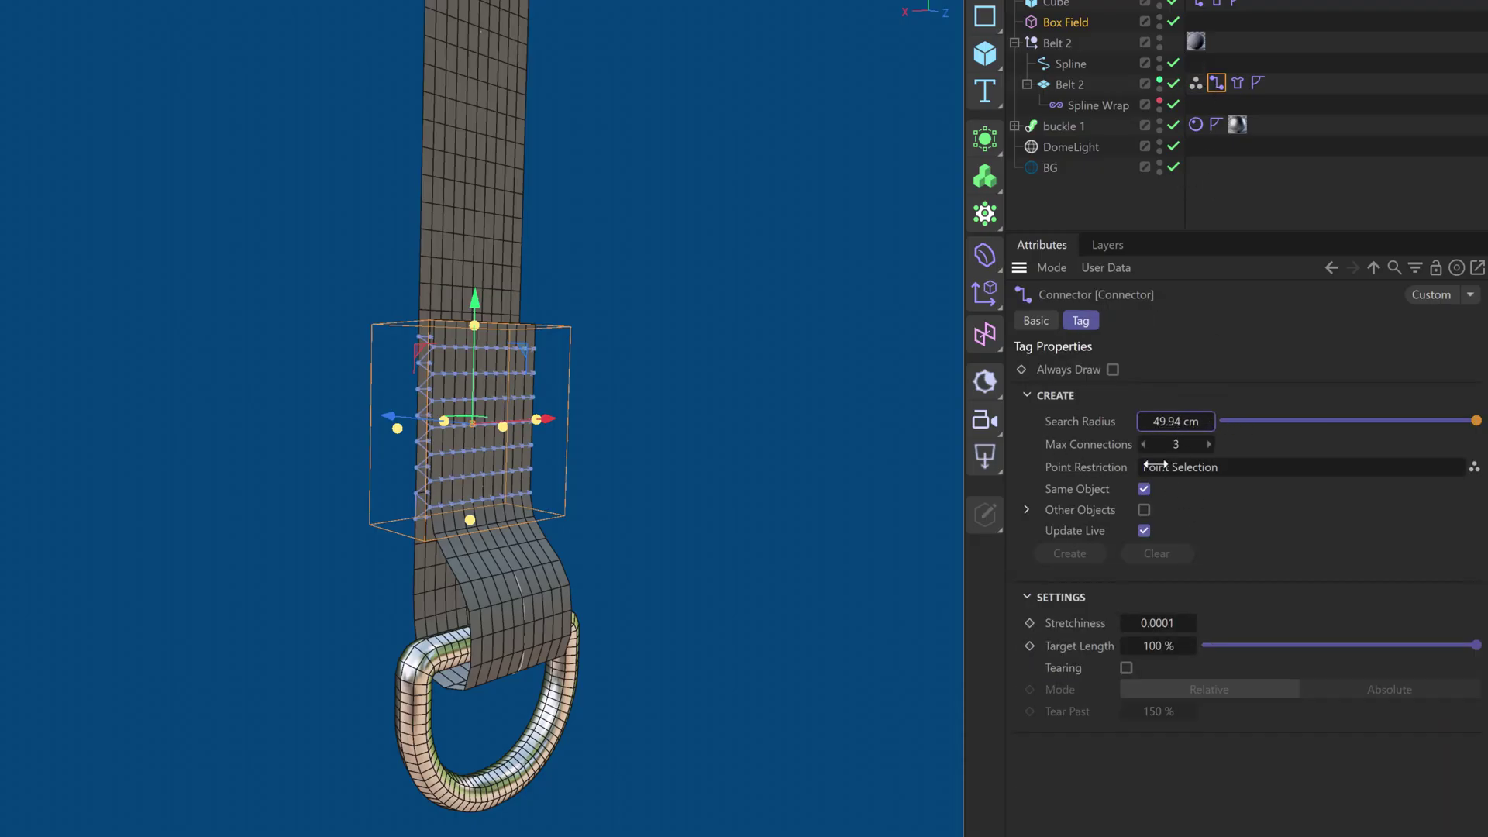
alt+drag(485, 514, 459, 470)
alt+right_drag(459, 470, 388, 472)
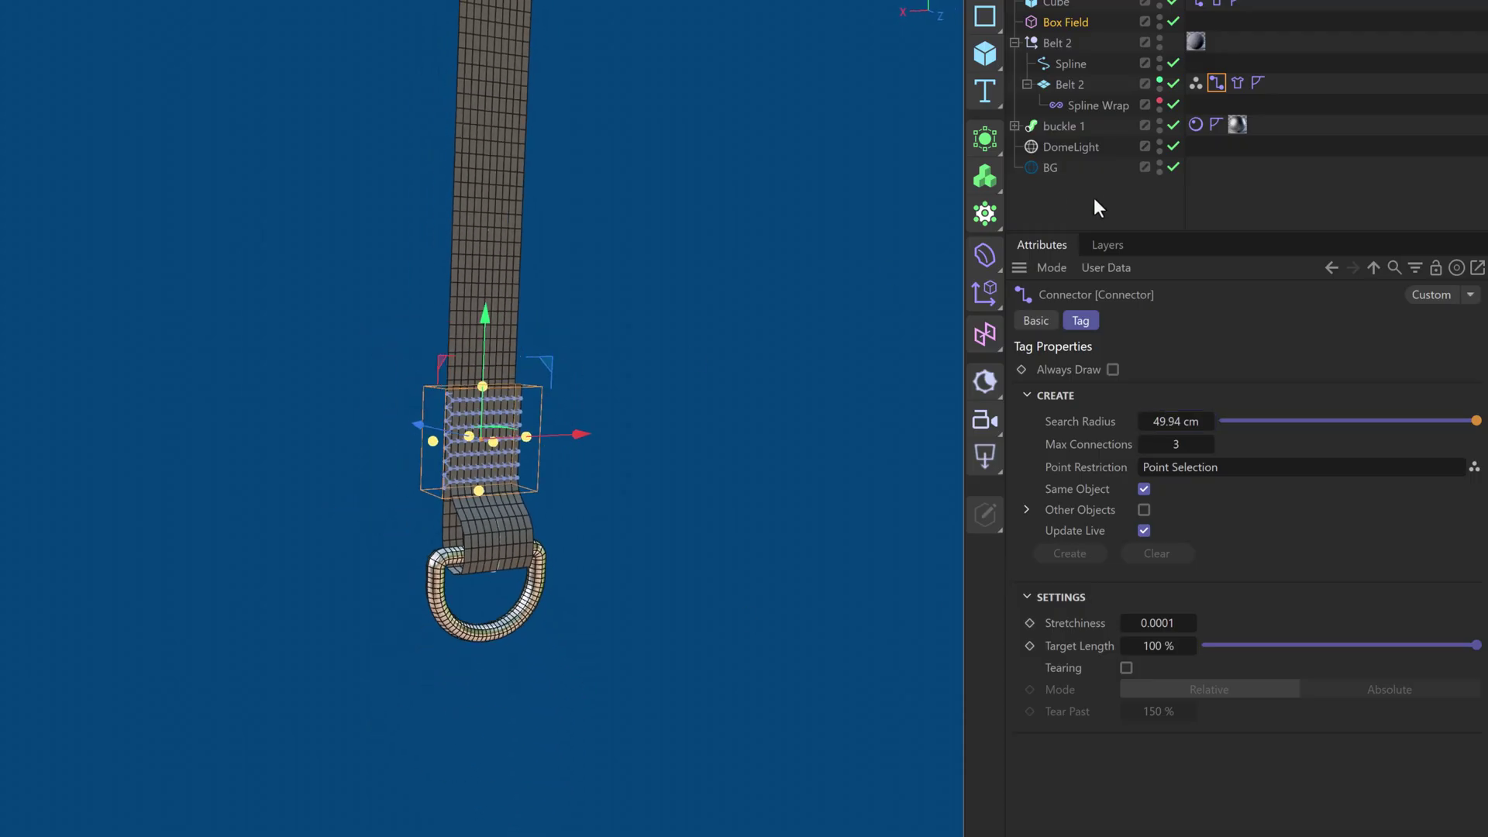
- Deselect everything and play the simulation to test the stitched belt loop with the full strap in view
click(1095, 200)
alt+drag(737, 326, 729, 440)
mouse_move(728, 439)
alt+right_down()
mouse_move(707, 443)
mouse_move(730, 434)
mouse_move(733, 459)
alt+right_up()
click(374, 773)
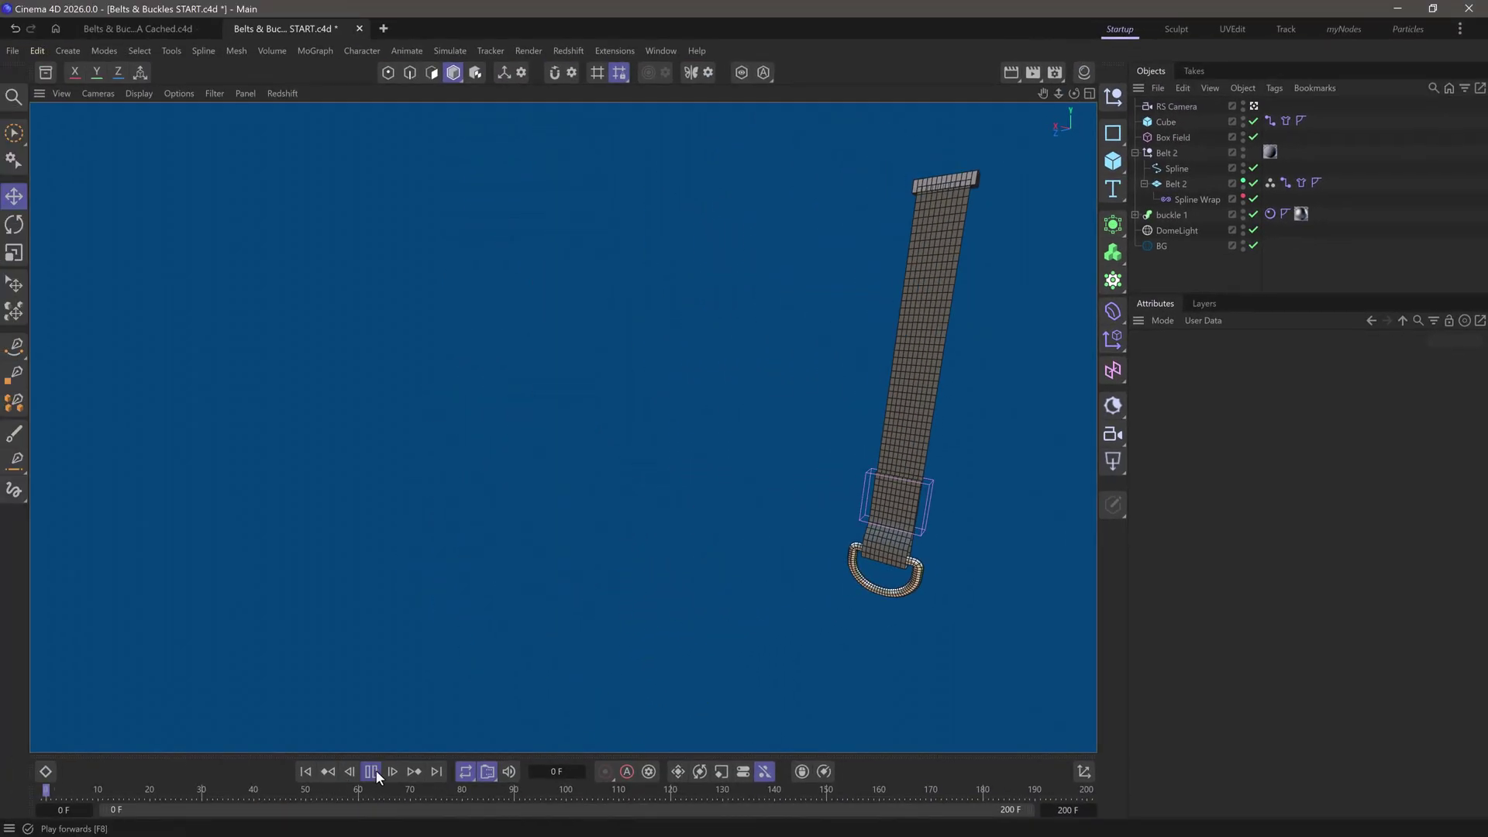